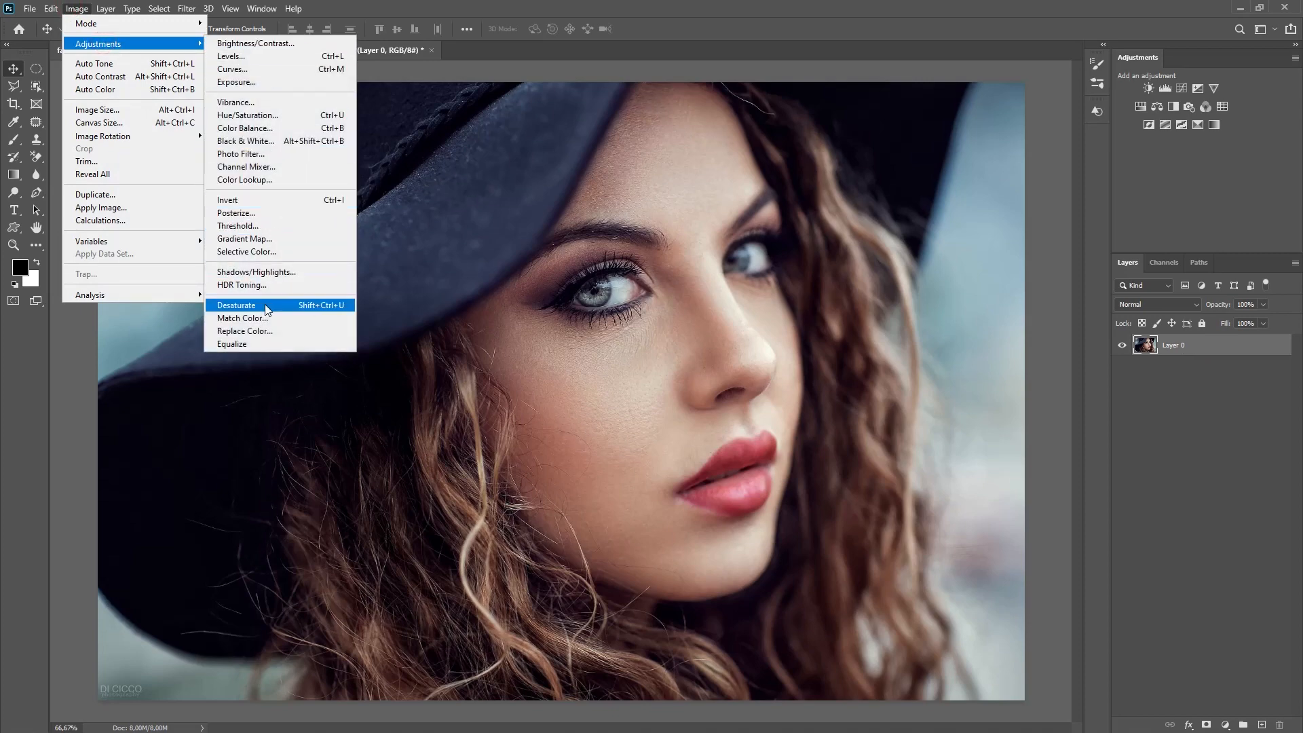
Try the Desaturate adjustment on the portrait layer and undo it
click(282, 305)
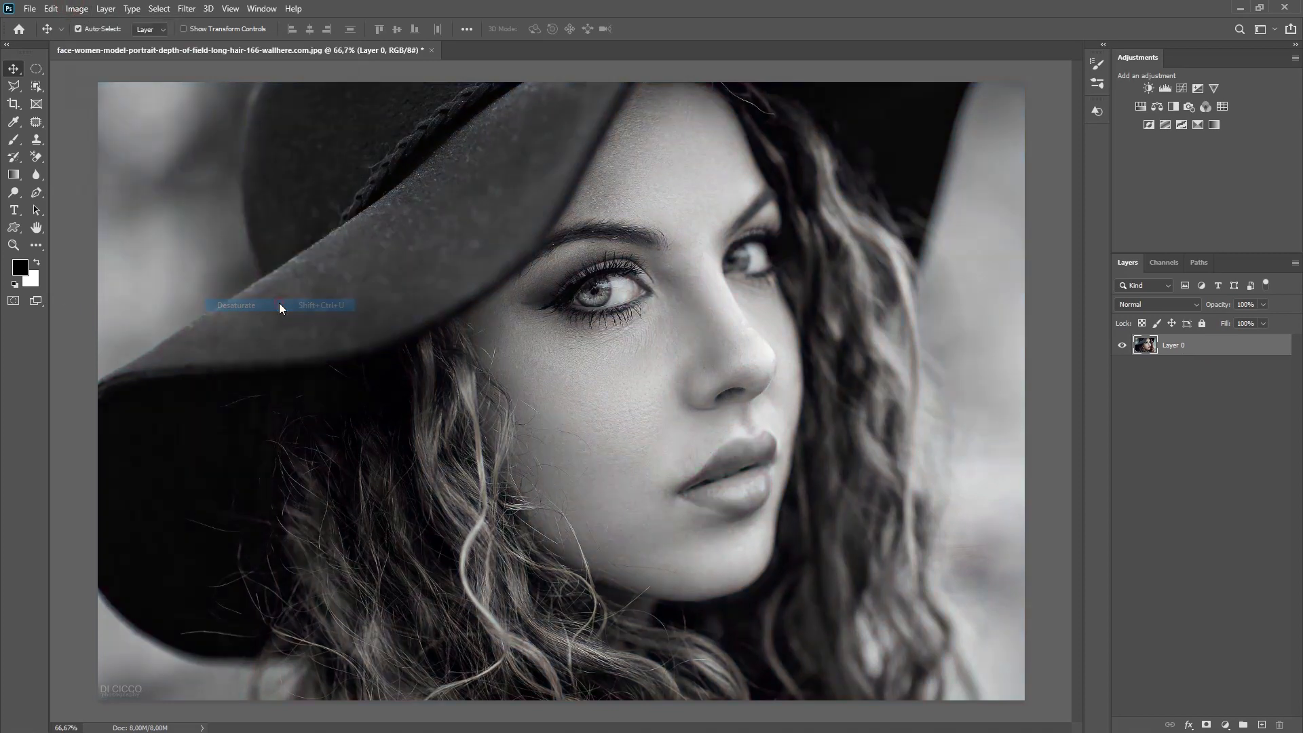
key(ctrl+z)
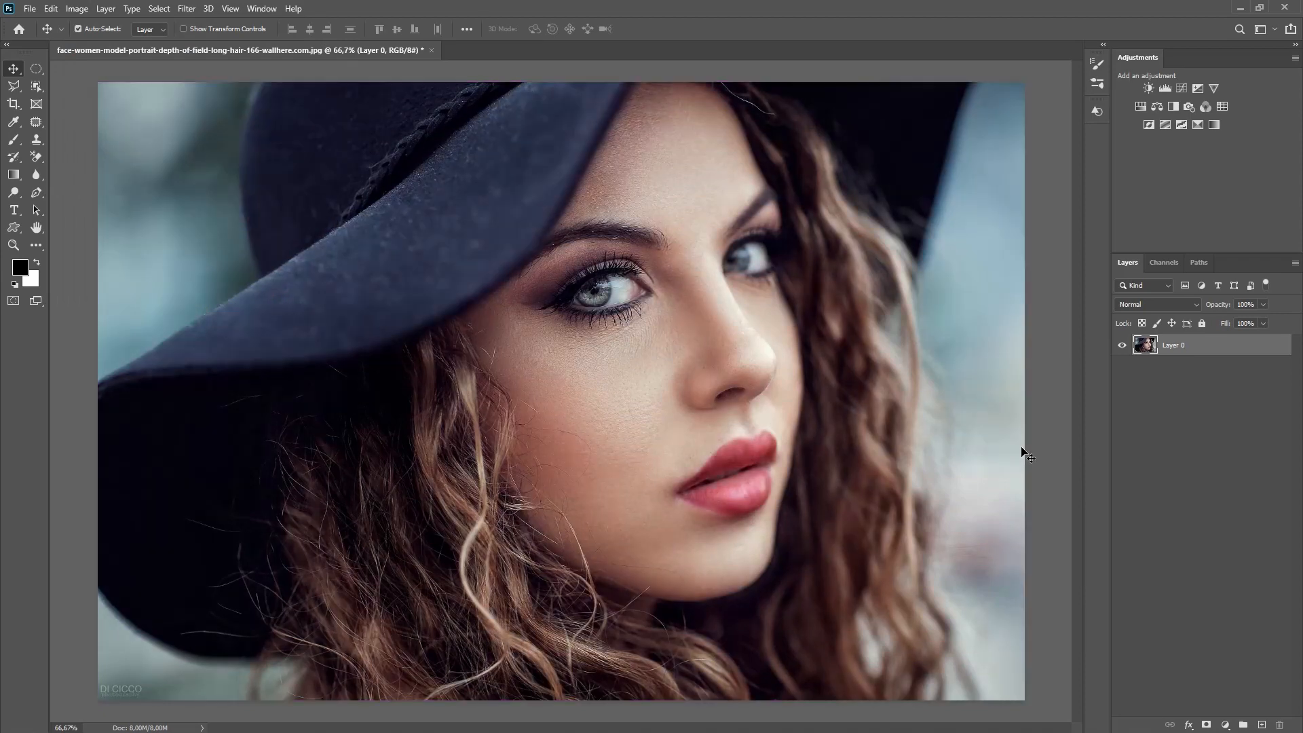
Duplicate the portrait layer and open the copy in the Camera Raw filter
key(ctrl+j)
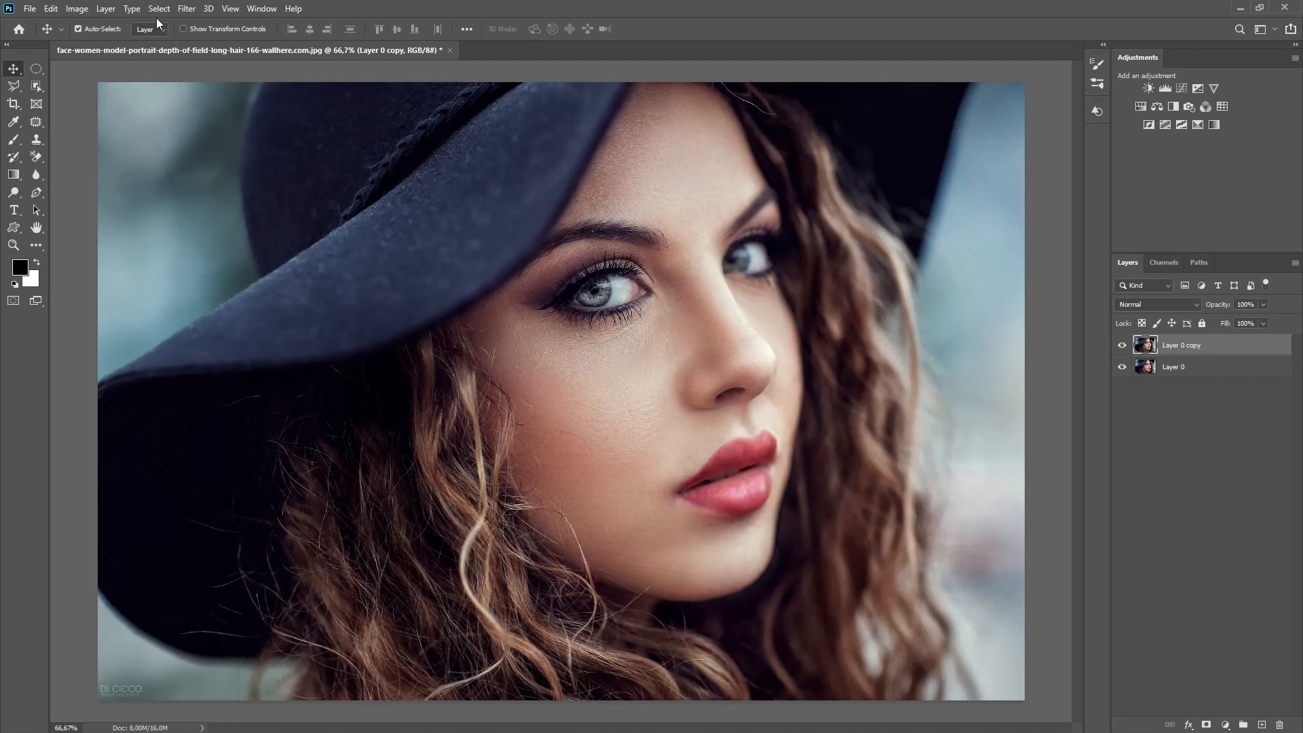
click(187, 9)
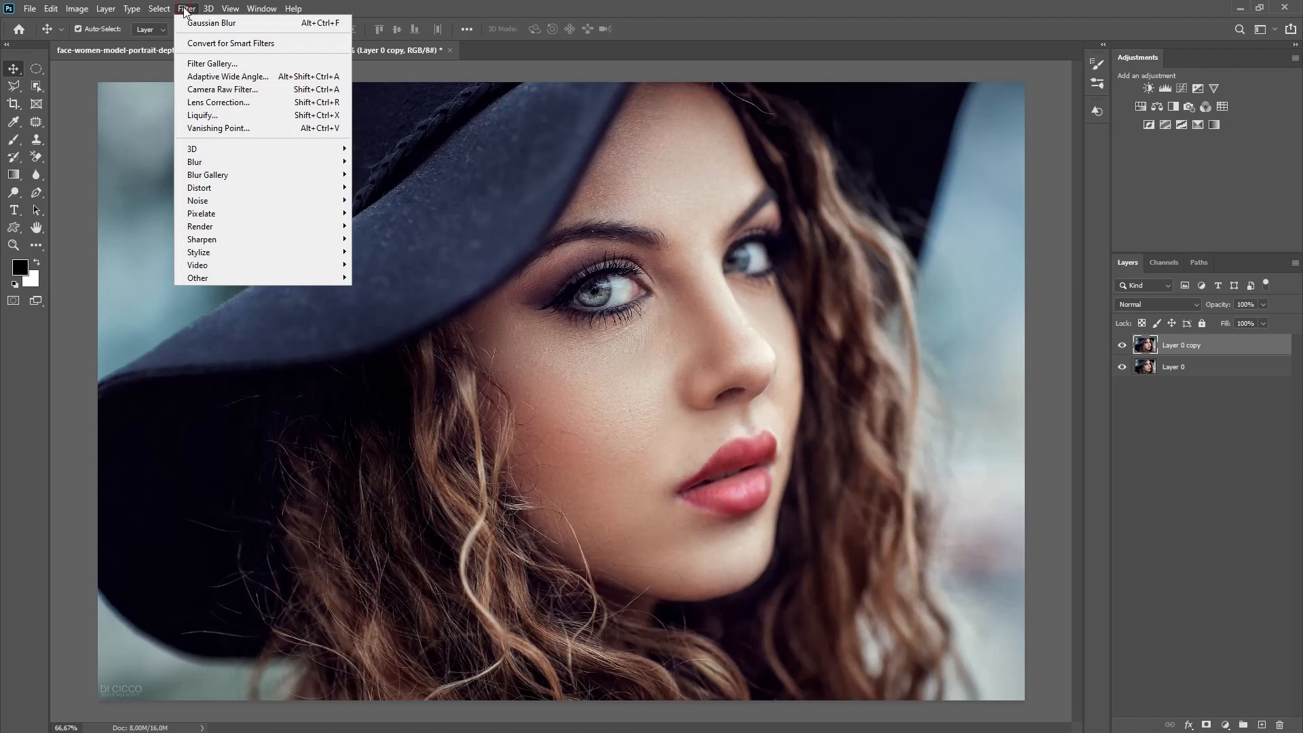
click(266, 90)
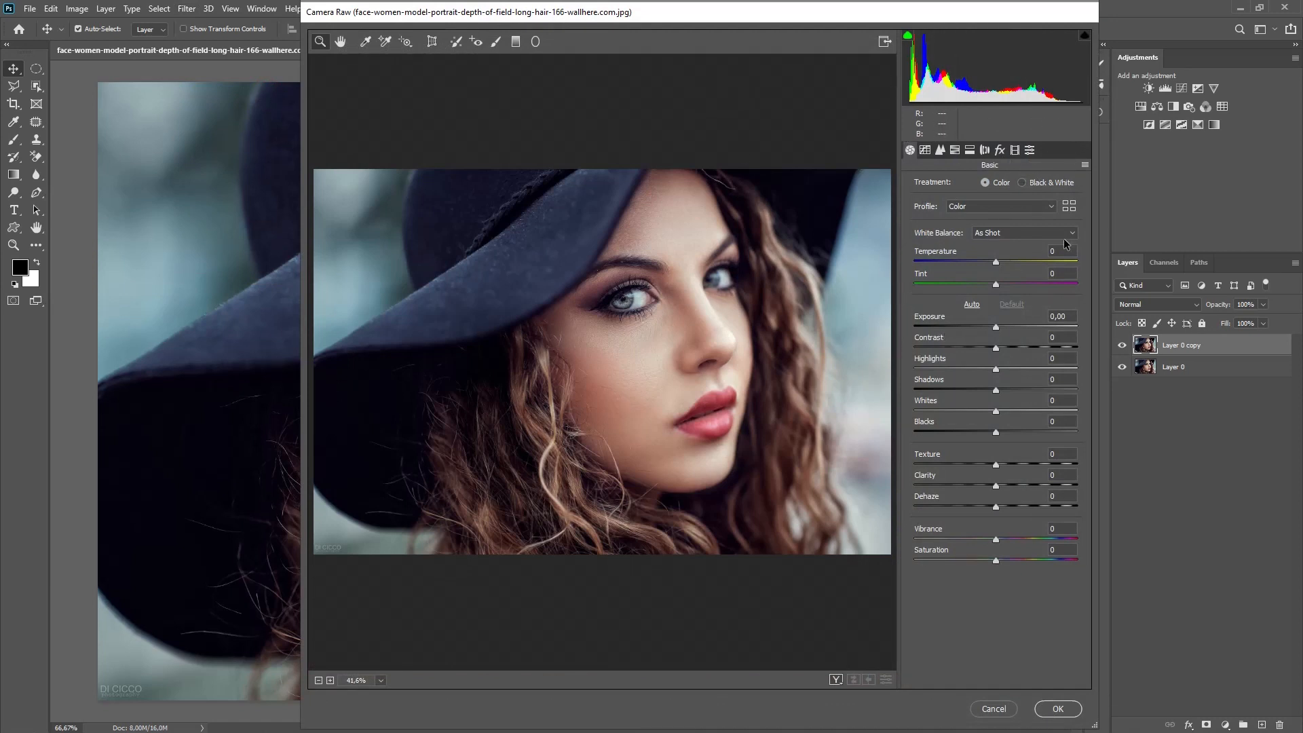
click(940, 149)
click(950, 151)
click(942, 150)
click(970, 150)
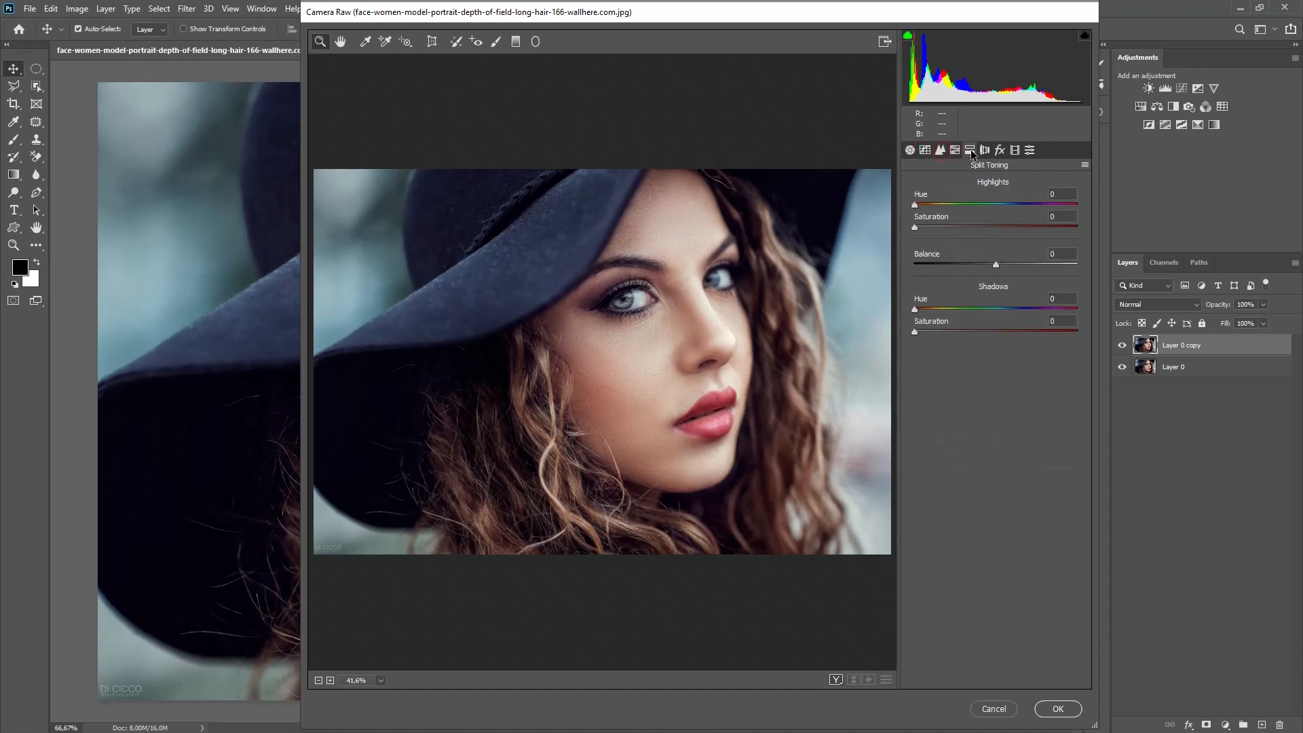
Convert the layer copy to black and white by choosing the Monochrome profile in the Basic settings
click(910, 149)
click(972, 208)
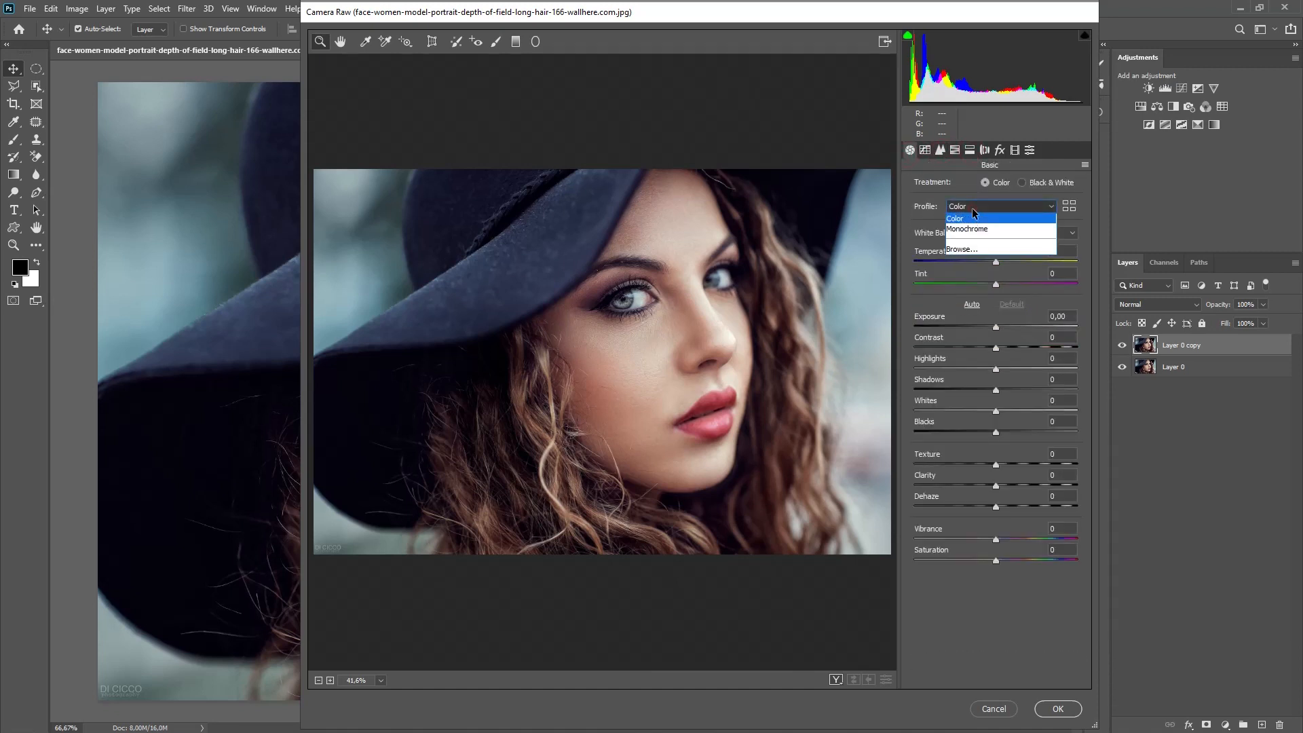
click(967, 231)
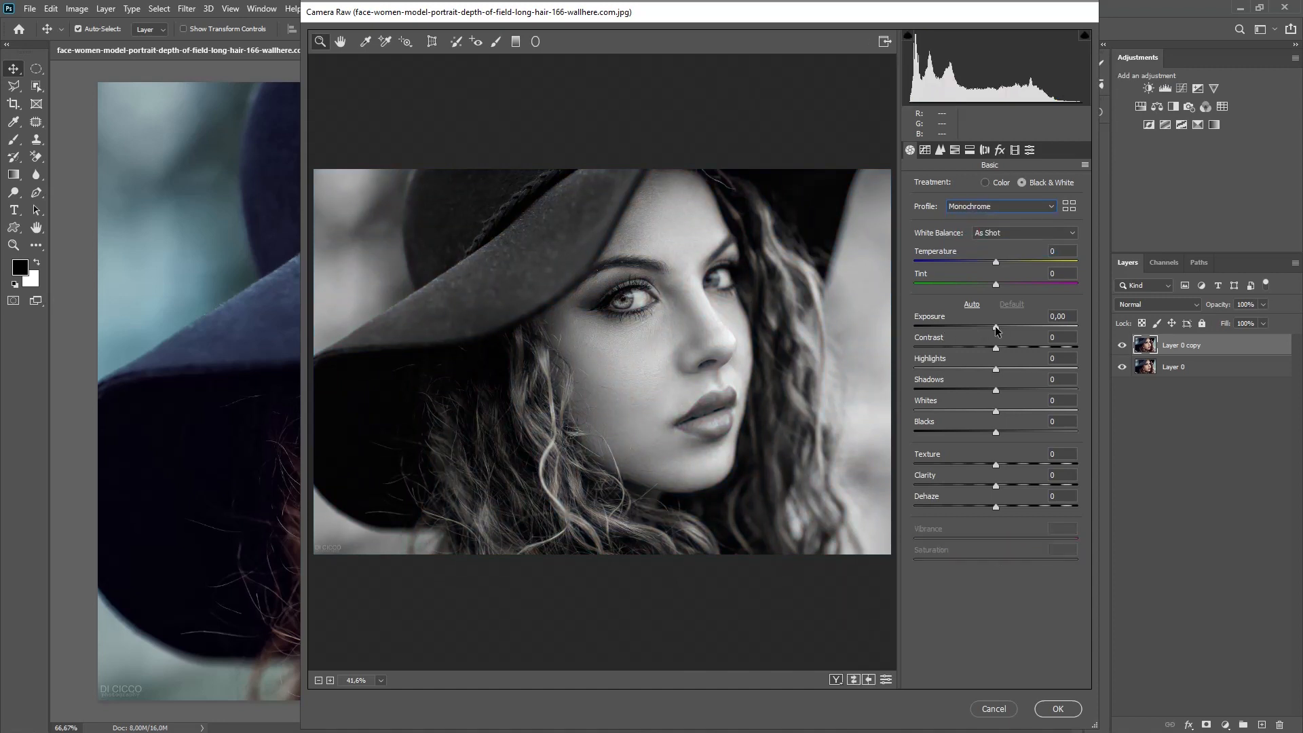
Keep Exposure at 0 and set Contrast to +28, Highlights to -54, Shadows to +9, Whites to -28 and Blacks to -28
mouse_move(996, 329)
mouse_down()
mouse_move(1010, 329)
mouse_move(994, 333)
mouse_up()
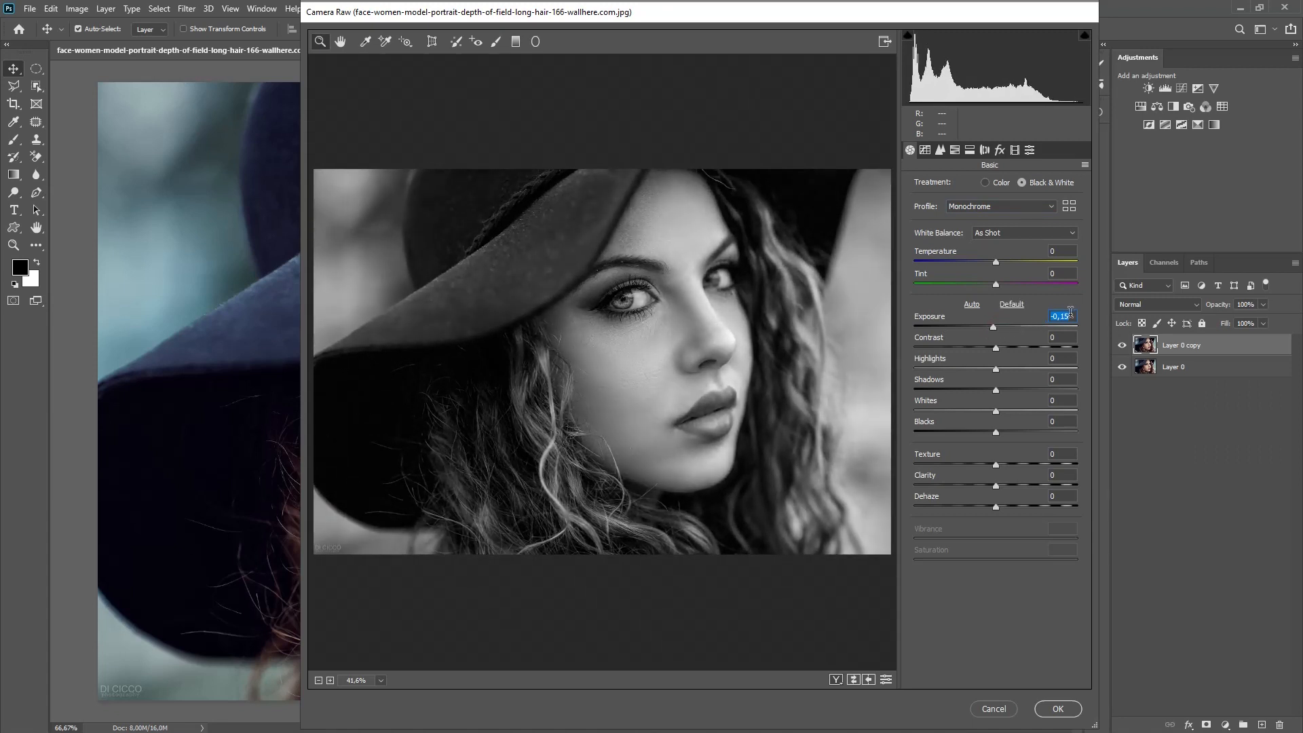
text(0)
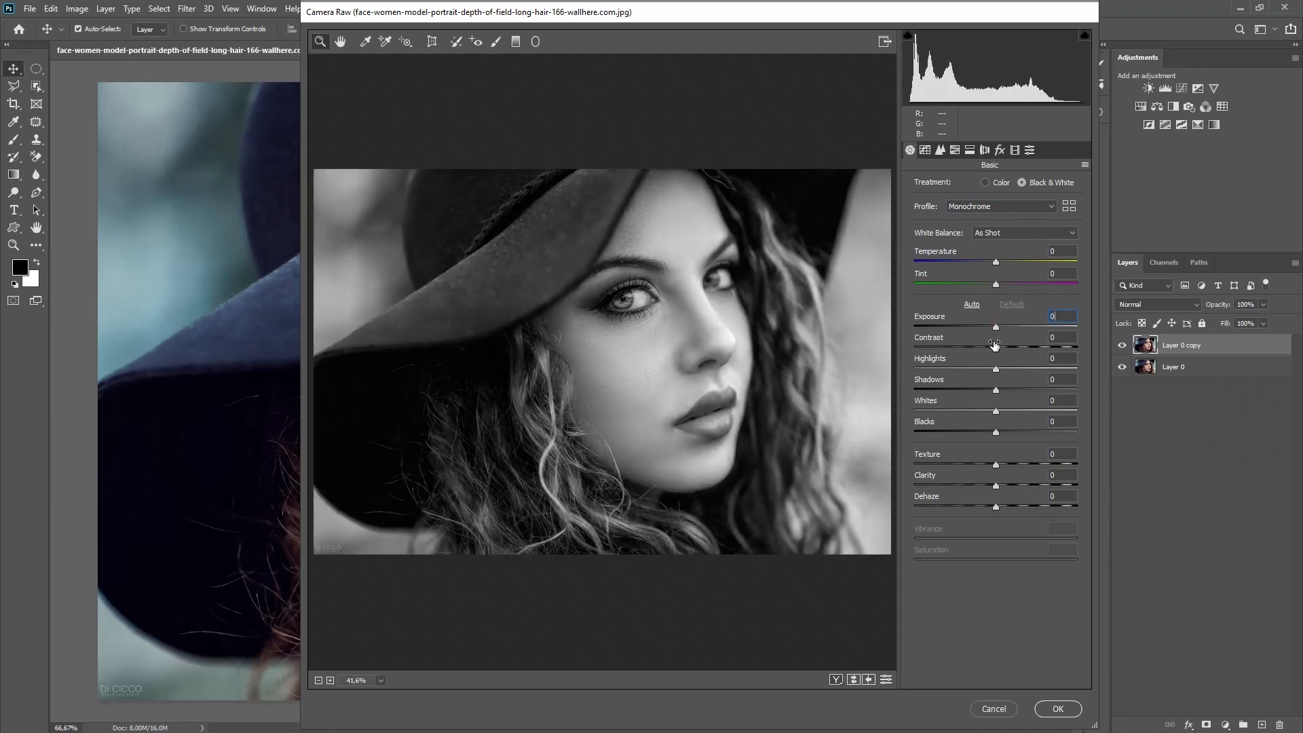
drag(996, 349, 972, 416)
click(999, 389)
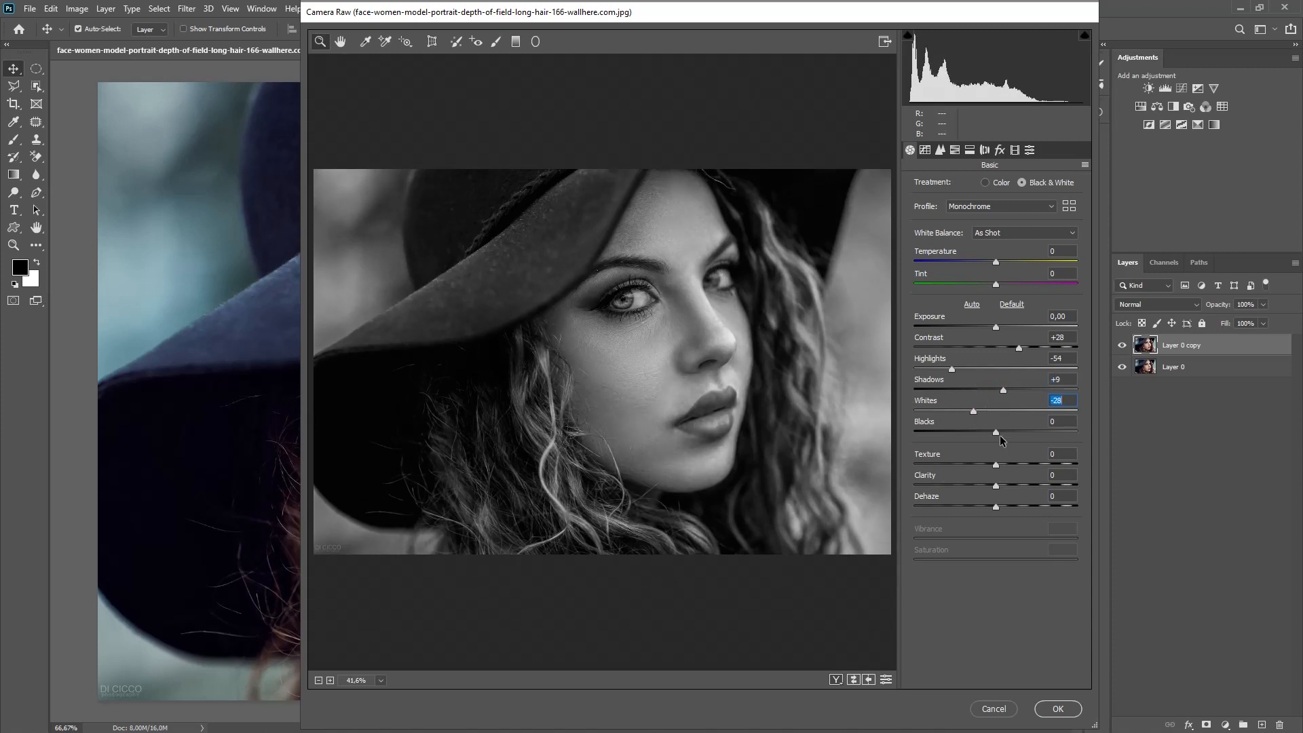
drag(999, 436, 974, 438)
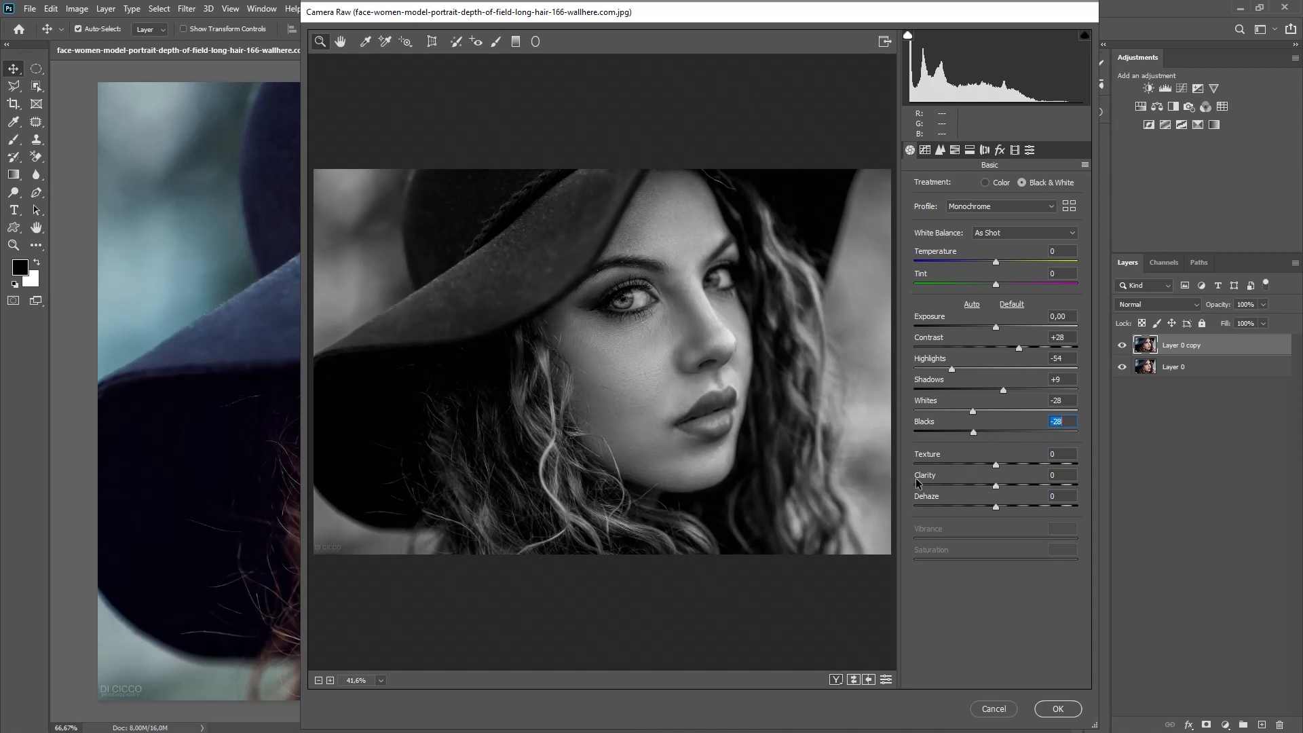
Soften the portrait by setting Clarity to about -26
mouse_move(995, 485)
mouse_down()
mouse_move(900, 486)
mouse_move(1061, 485)
mouse_move(982, 483)
mouse_up()
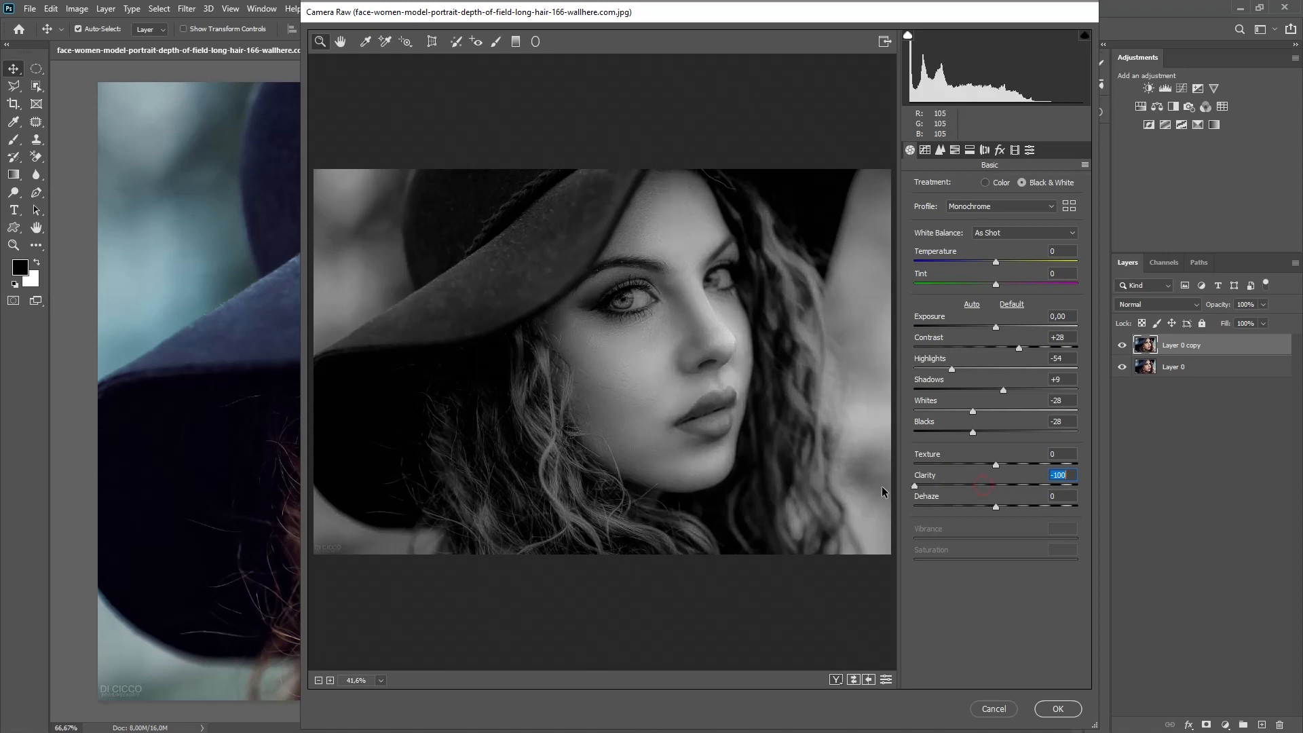
mouse_move(983, 486)
mouse_down()
mouse_move(968, 486)
mouse_move(993, 494)
mouse_move(973, 489)
mouse_up()
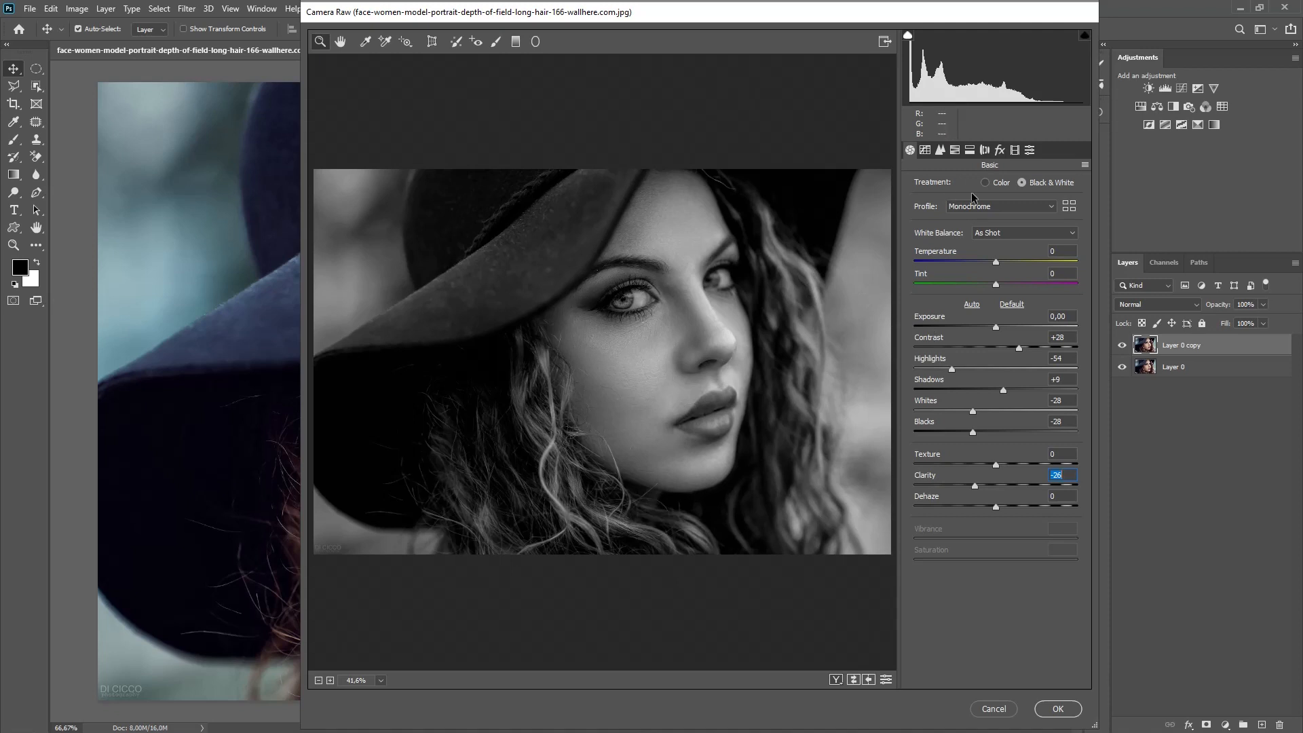
click(923, 150)
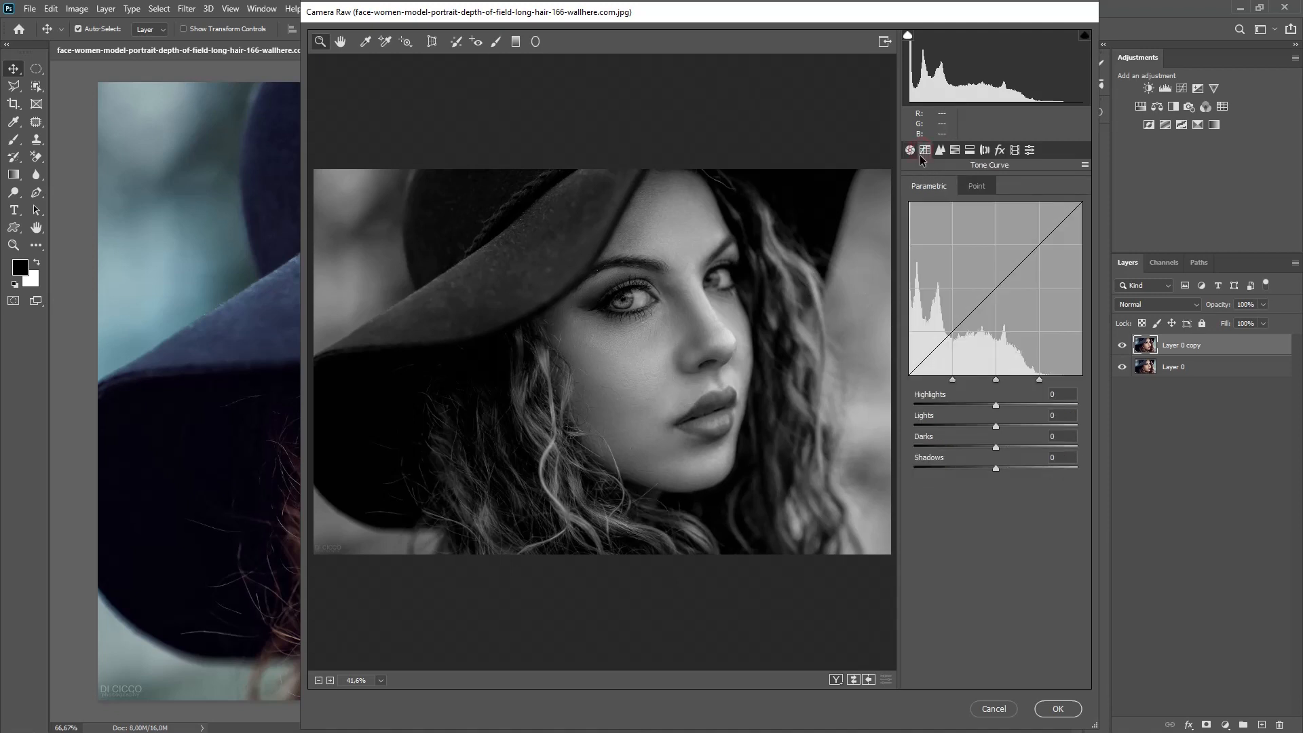
click(940, 150)
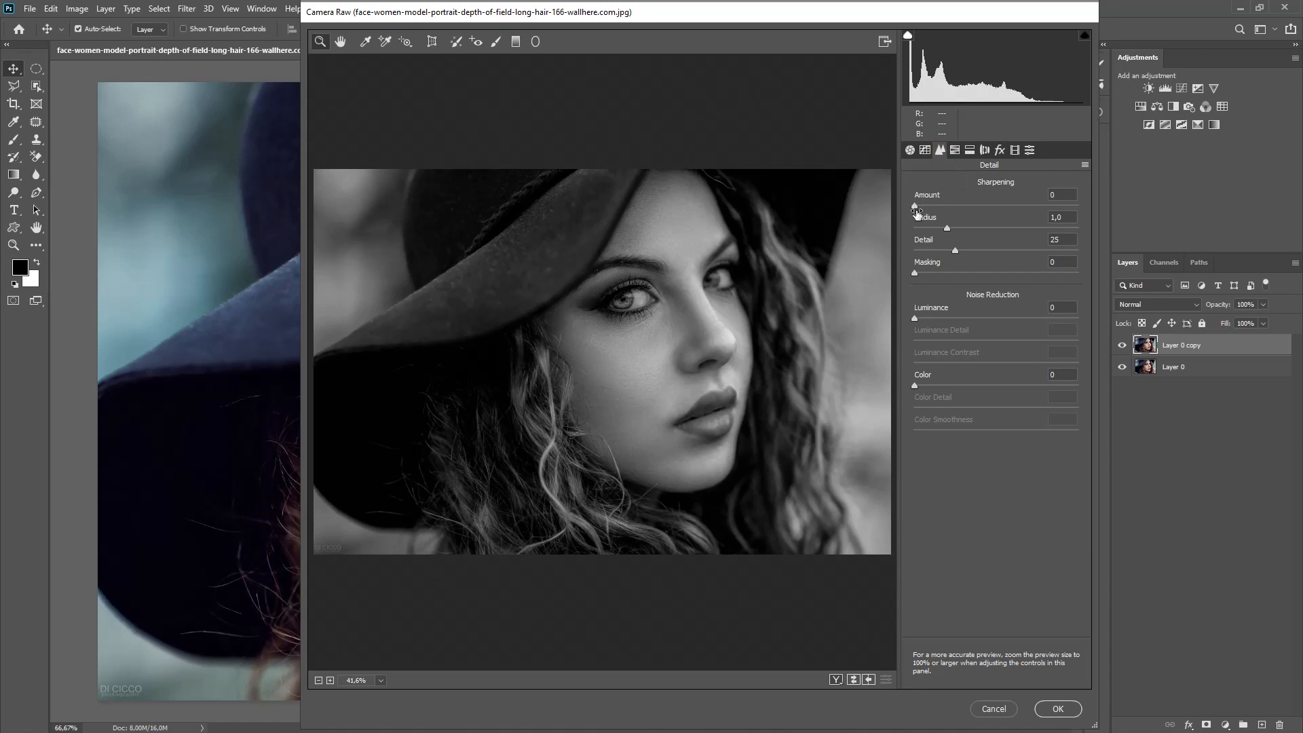
click(910, 150)
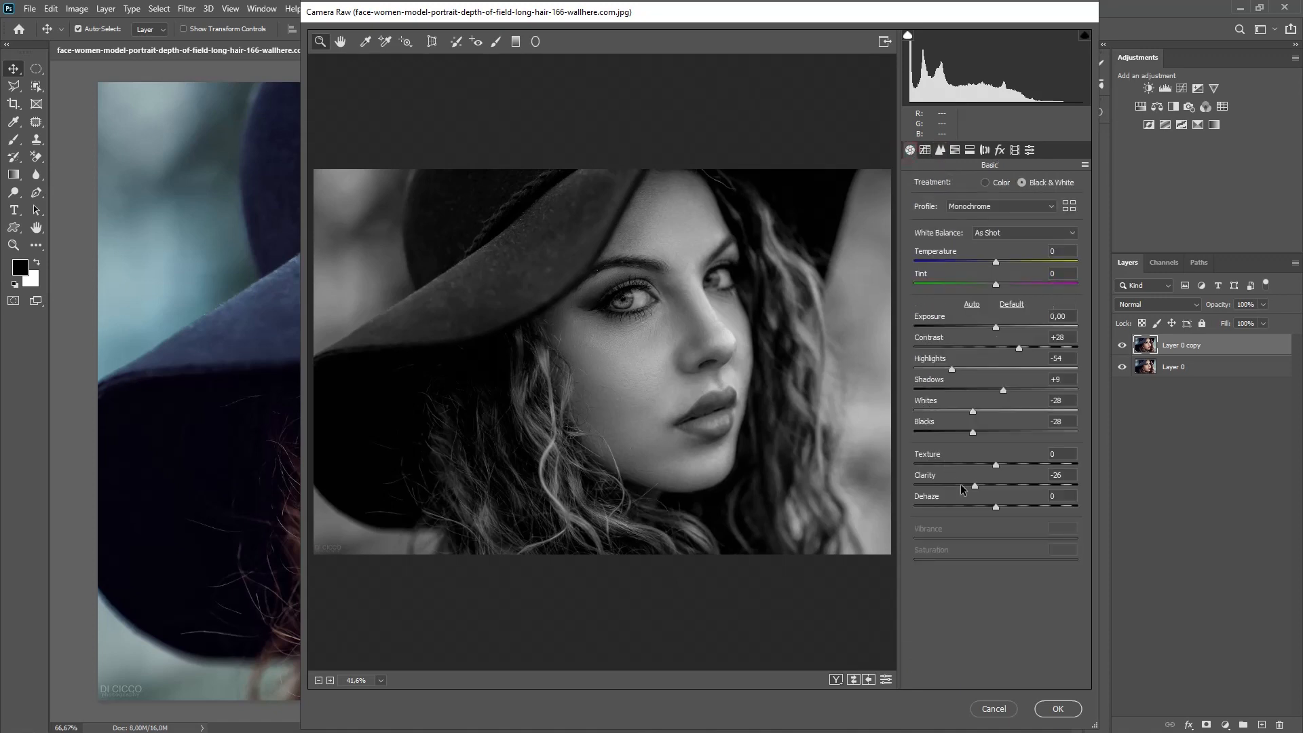
click(972, 485)
Test different Sharpening Amounts in the Detail settings and settle on a low value for light sharpening
click(925, 150)
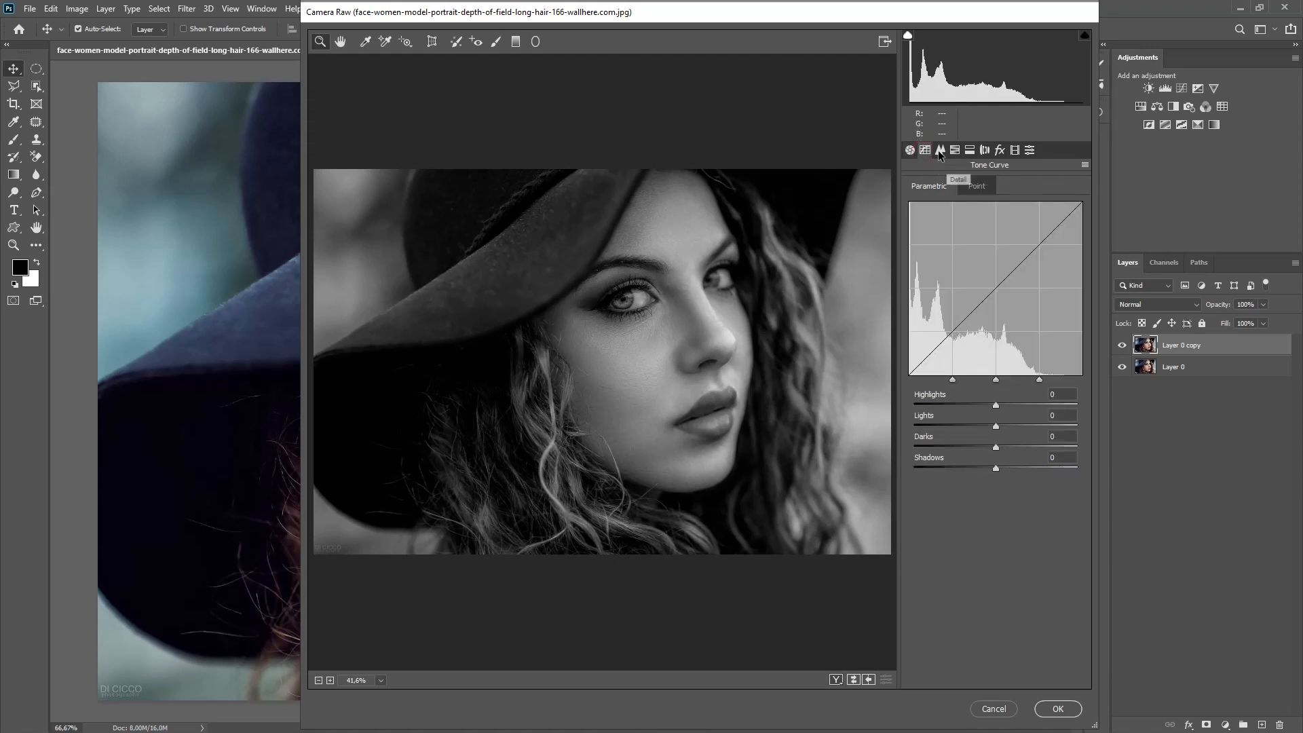
click(939, 150)
drag(915, 207, 959, 210)
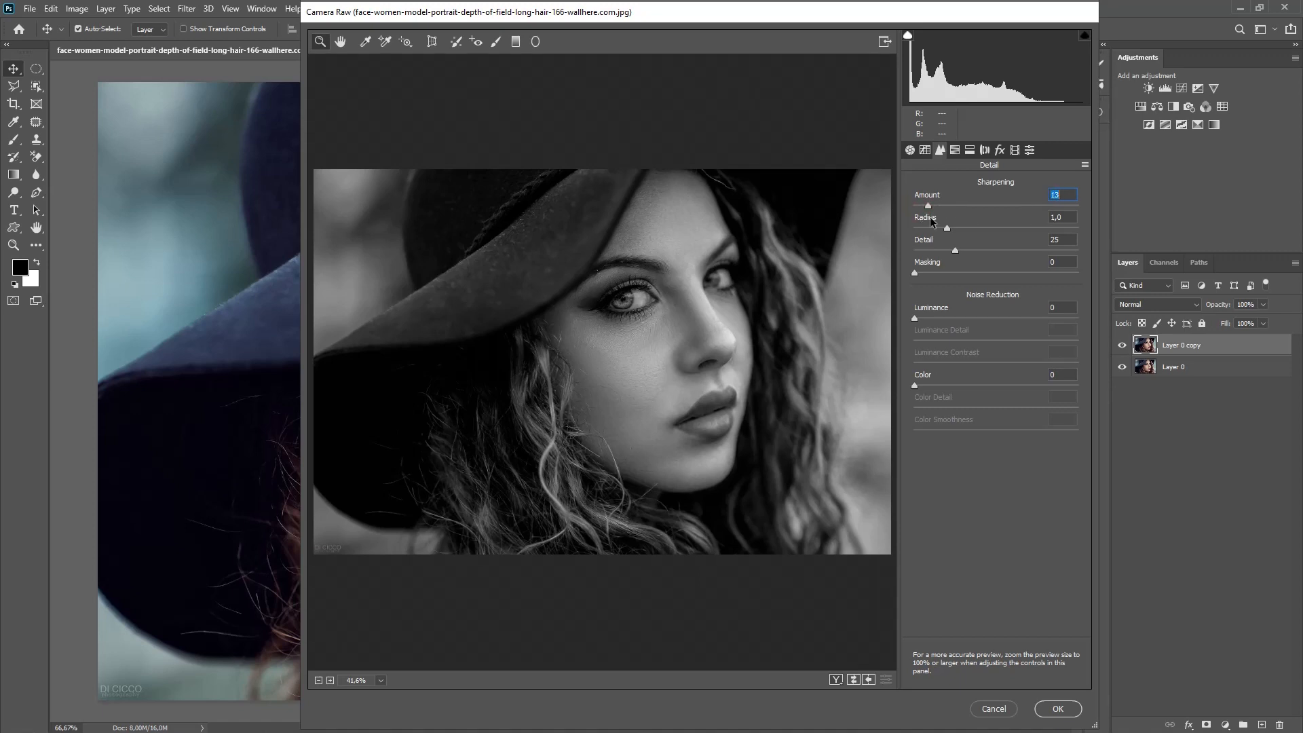
drag(1045, 206, 1123, 242)
click(921, 206)
Set the Black & White Mix to Reds +12, Oranges -6, Yellows +10, Greens +2, Aquas -38, Blues +41, Purples +14 and Magentas -33
click(955, 150)
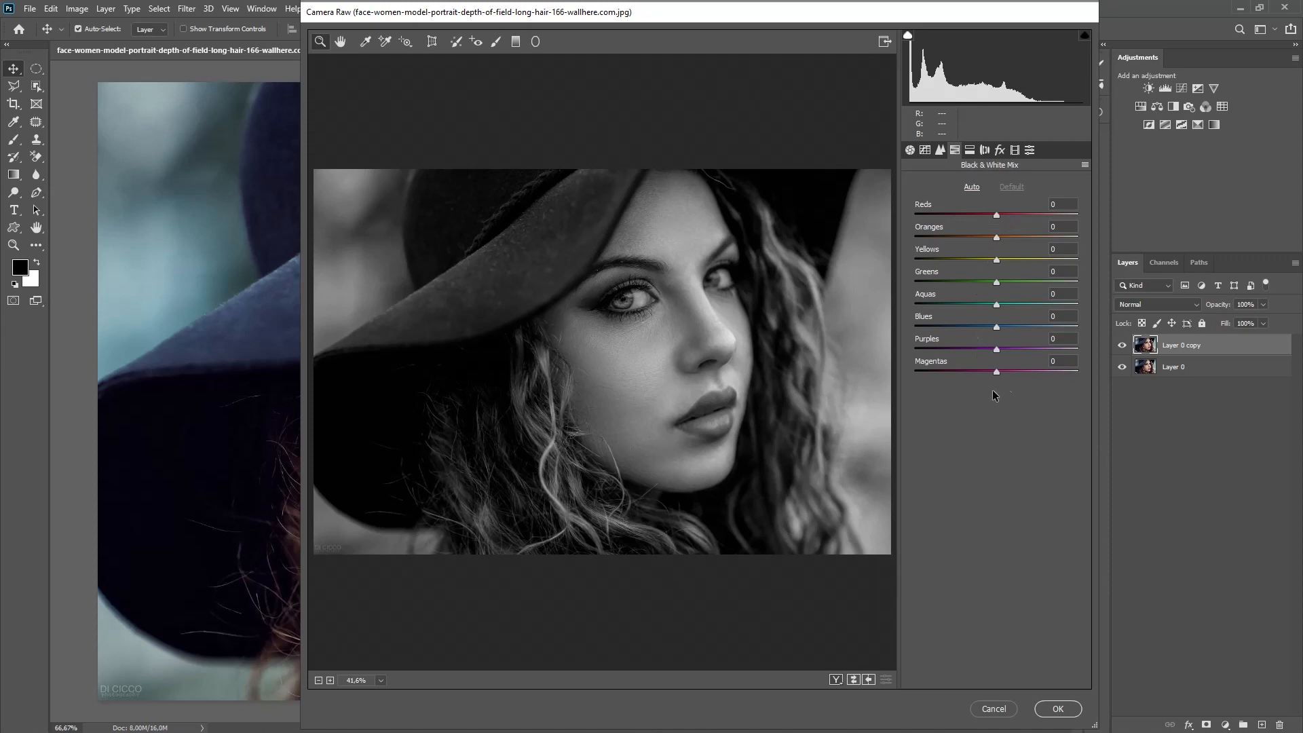
mouse_move(996, 217)
mouse_down()
mouse_move(1011, 216)
mouse_move(903, 230)
mouse_move(1021, 219)
mouse_move(868, 230)
mouse_move(1038, 231)
mouse_move(855, 225)
mouse_move(990, 224)
mouse_move(963, 223)
mouse_move(1030, 243)
mouse_move(1004, 238)
mouse_up()
click(997, 237)
drag(998, 237, 964, 242)
double_click(963, 242)
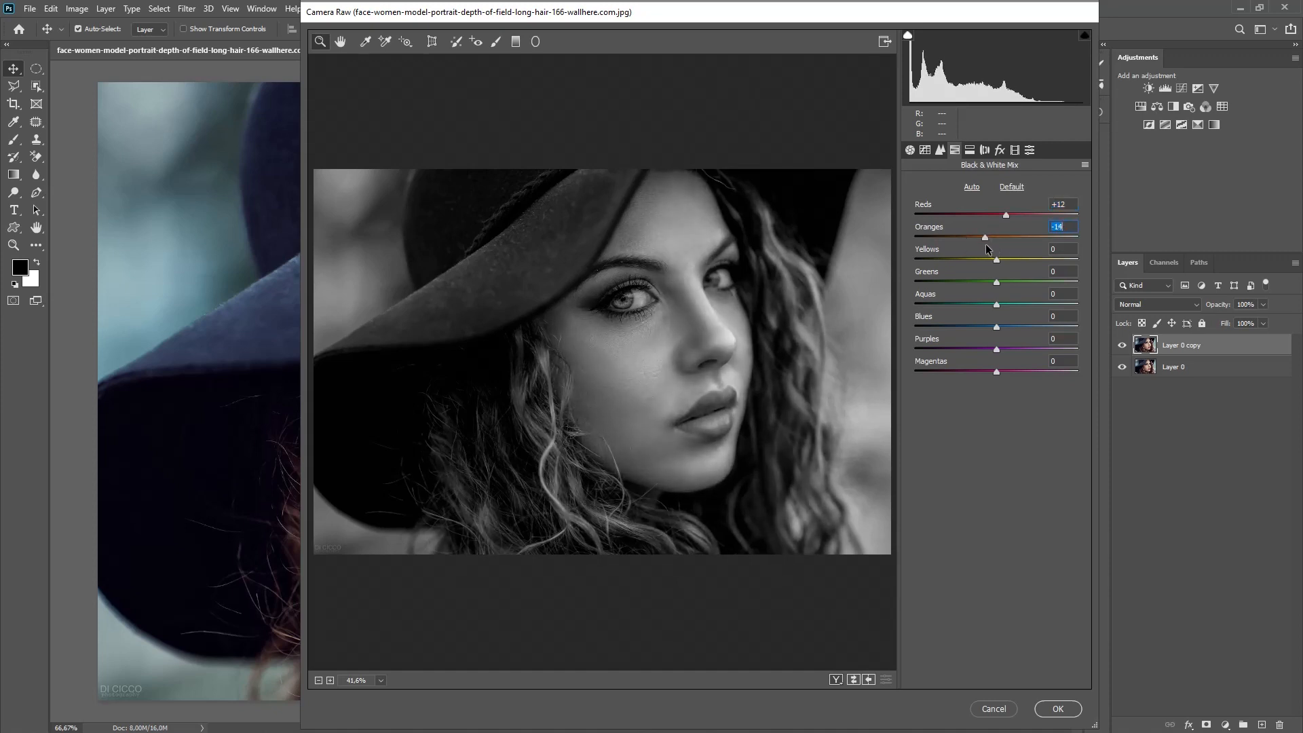
drag(997, 252, 992, 372)
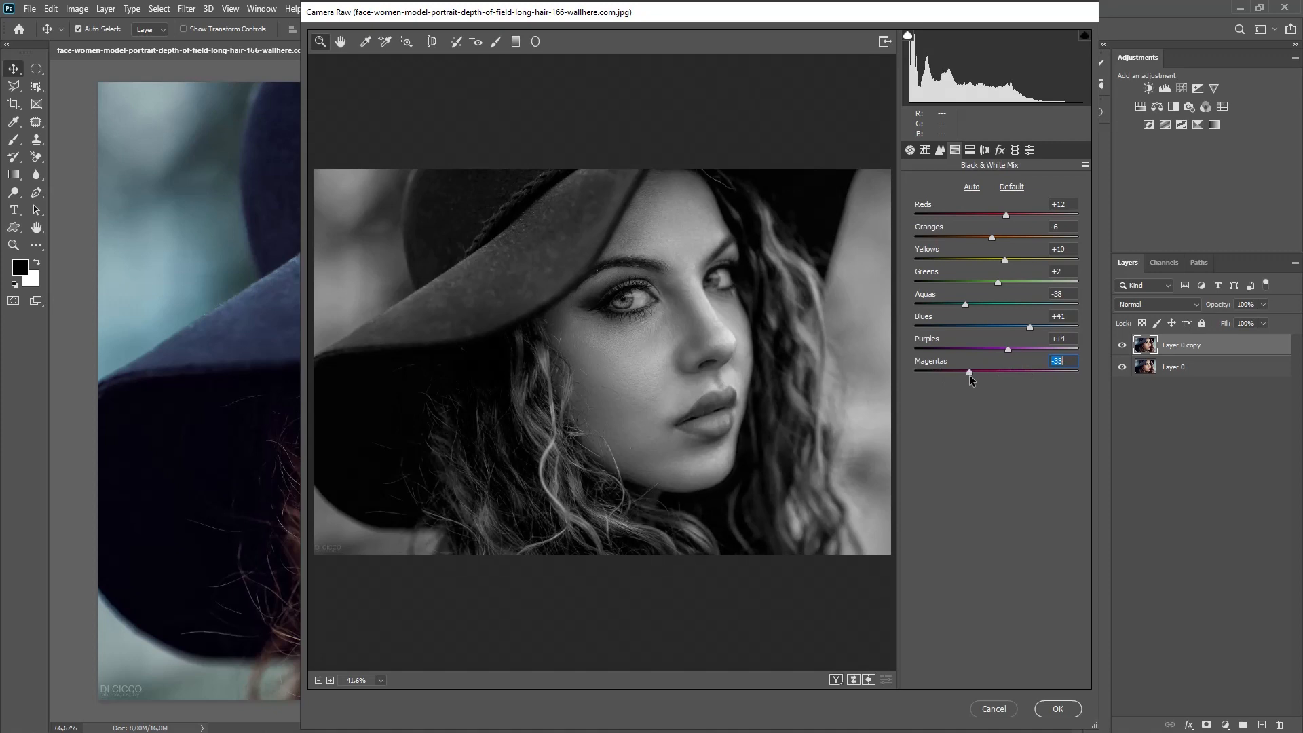
Apply the Camera Raw edits with a Post Crop Vignetting Amount of -45 and compare the result with the original layer
click(984, 150)
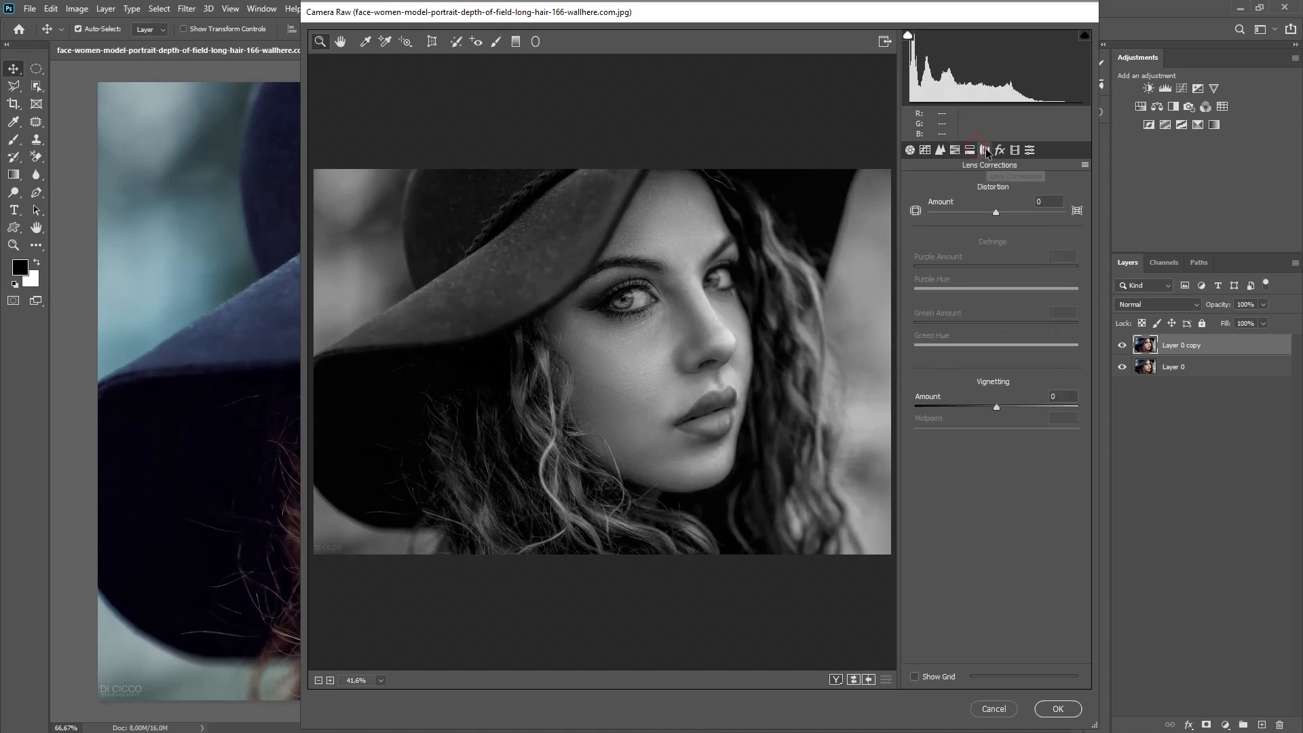
click(1000, 150)
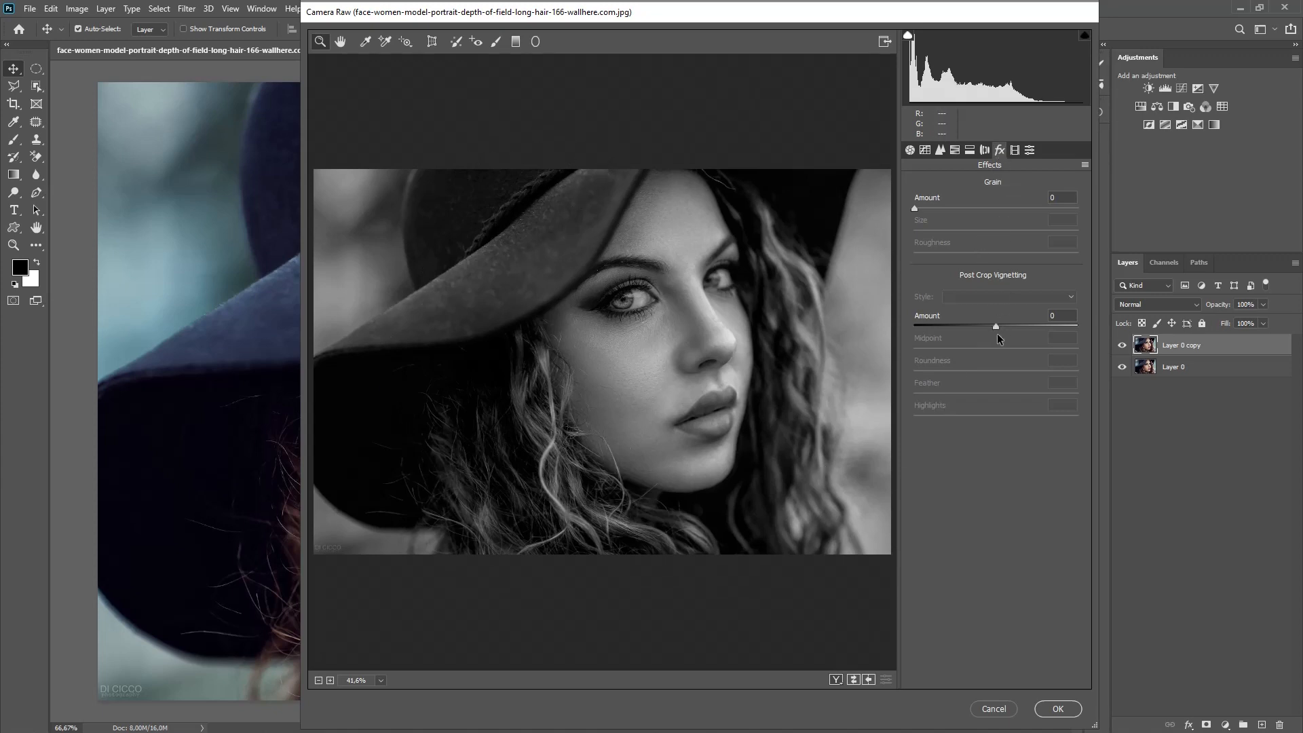
drag(994, 325, 959, 333)
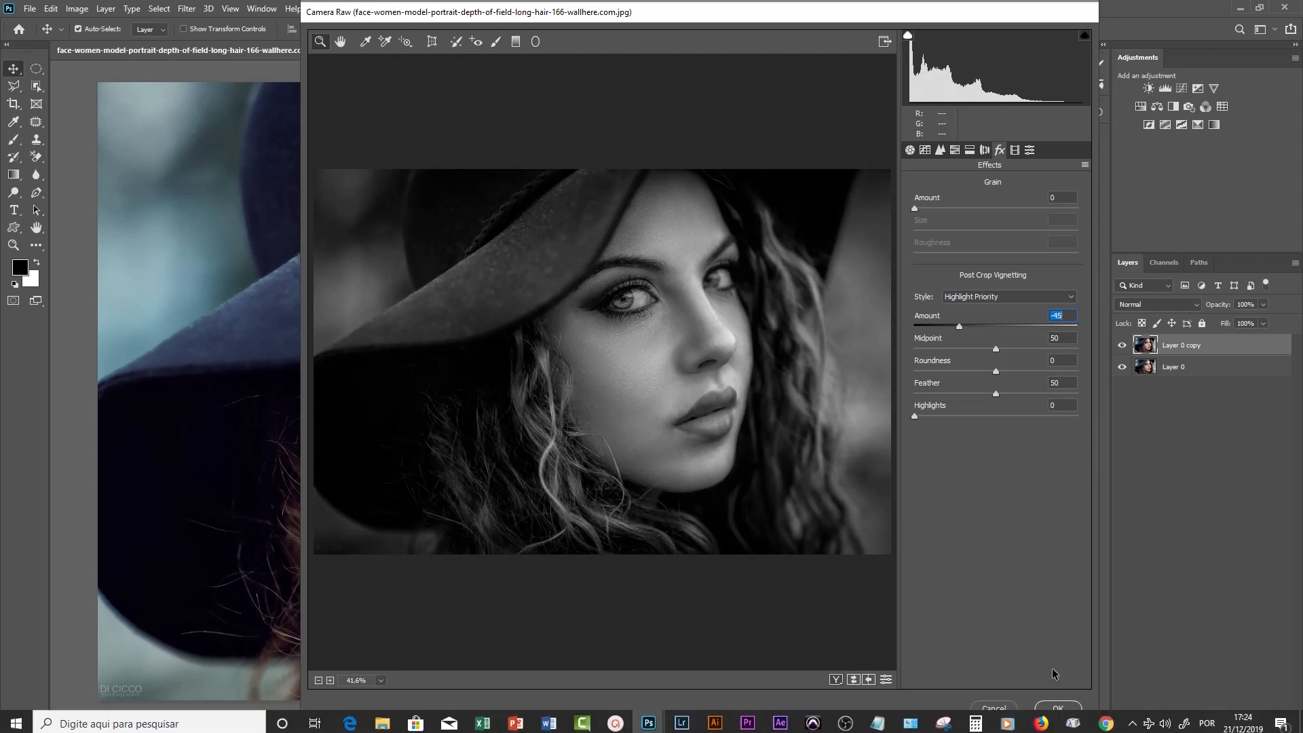
click(1058, 708)
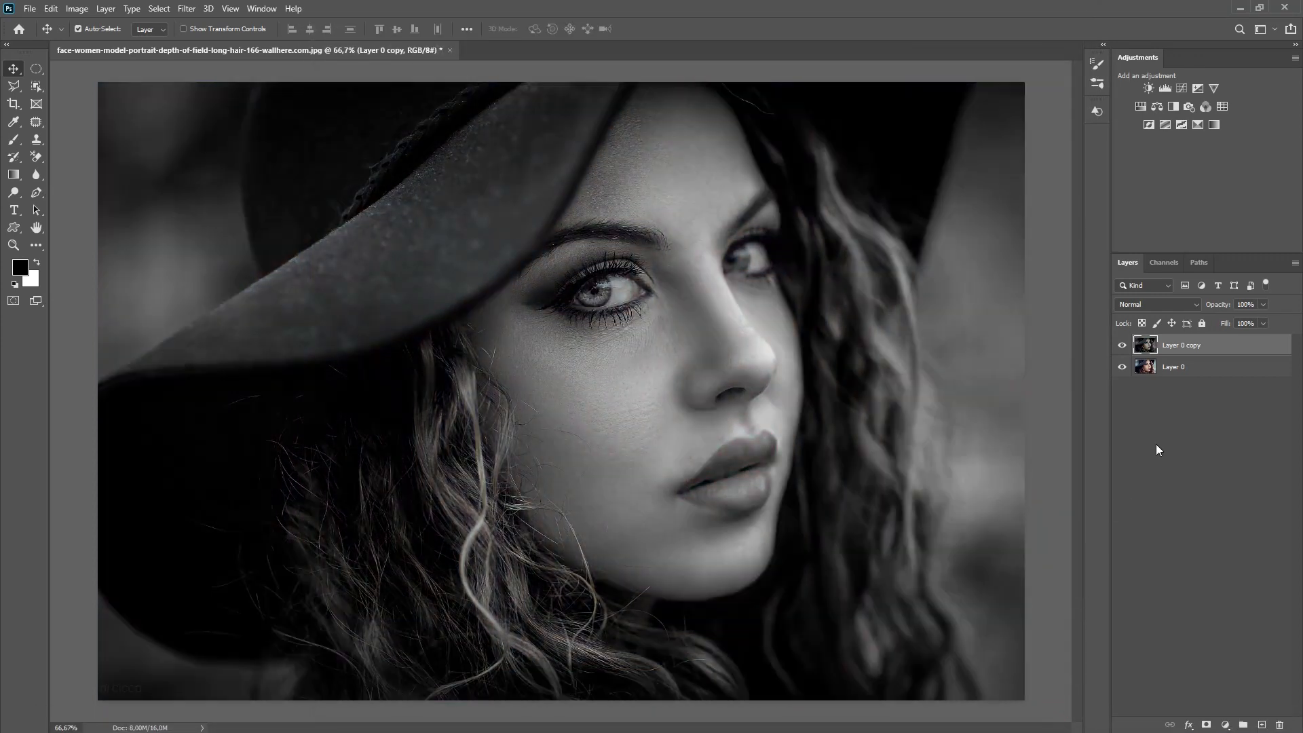
click(1122, 345)
click(1122, 345)
Darken the hat's crown and brim with the Burn Tool using a large brush of about 374 px
click(15, 194)
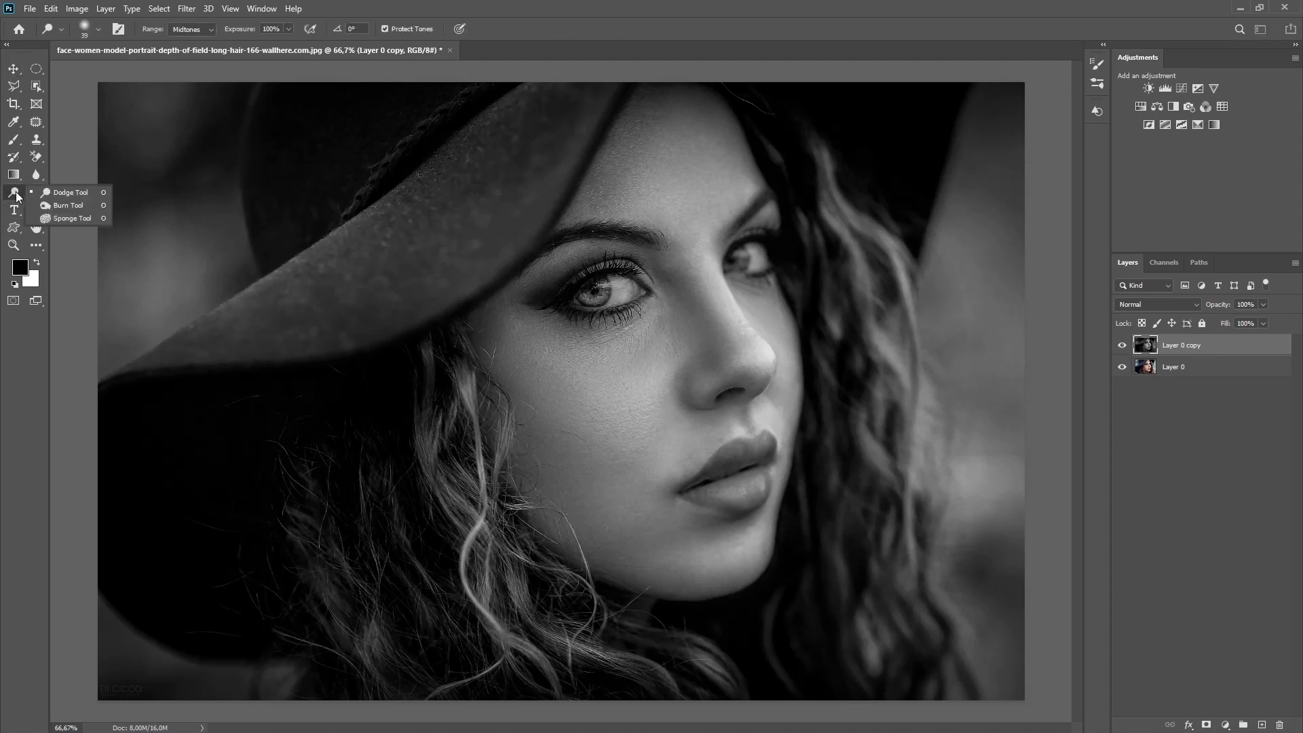
click(65, 206)
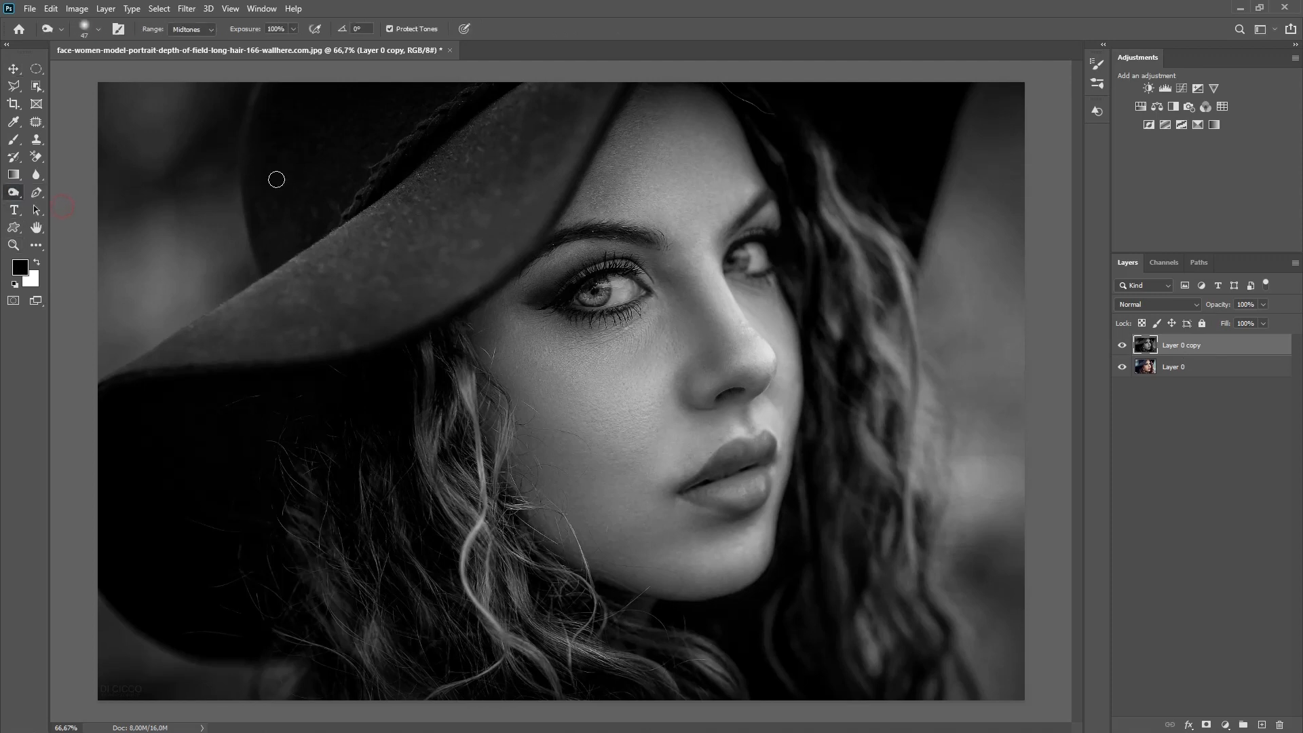
mouse_move(277, 179)
mouse_down()
mouse_move(375, 185)
mouse_move(363, 181)
mouse_up()
mouse_move(436, 160)
mouse_down()
mouse_move(240, 253)
mouse_move(465, 132)
mouse_move(285, 238)
mouse_move(516, 128)
mouse_move(429, 202)
mouse_move(548, 135)
mouse_move(419, 228)
mouse_move(204, 290)
mouse_move(448, 191)
mouse_move(211, 300)
mouse_move(503, 172)
mouse_move(149, 318)
mouse_move(448, 172)
mouse_move(486, 81)
mouse_move(190, 307)
mouse_move(412, 158)
mouse_move(253, 283)
mouse_move(507, 123)
mouse_move(325, 263)
mouse_move(577, 128)
mouse_move(557, 122)
mouse_move(200, 333)
mouse_move(346, 250)
mouse_move(216, 302)
mouse_move(137, 306)
mouse_move(379, 177)
mouse_move(447, 107)
mouse_move(315, 133)
mouse_move(279, 158)
mouse_move(288, 190)
mouse_move(294, 61)
mouse_up()
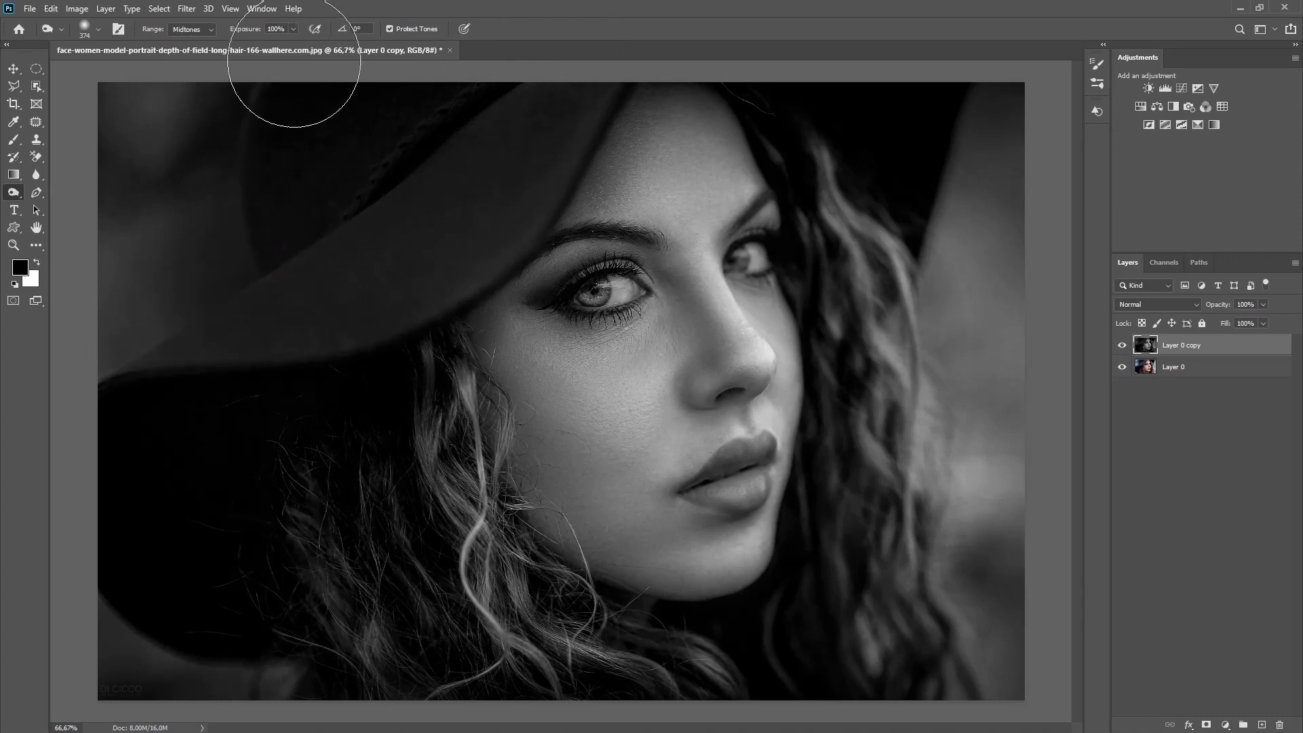
Duplicate the black-and-white layer and ready the Dodge Tool with a 22 px brush at the near eye
right_click(13, 192)
click(62, 193)
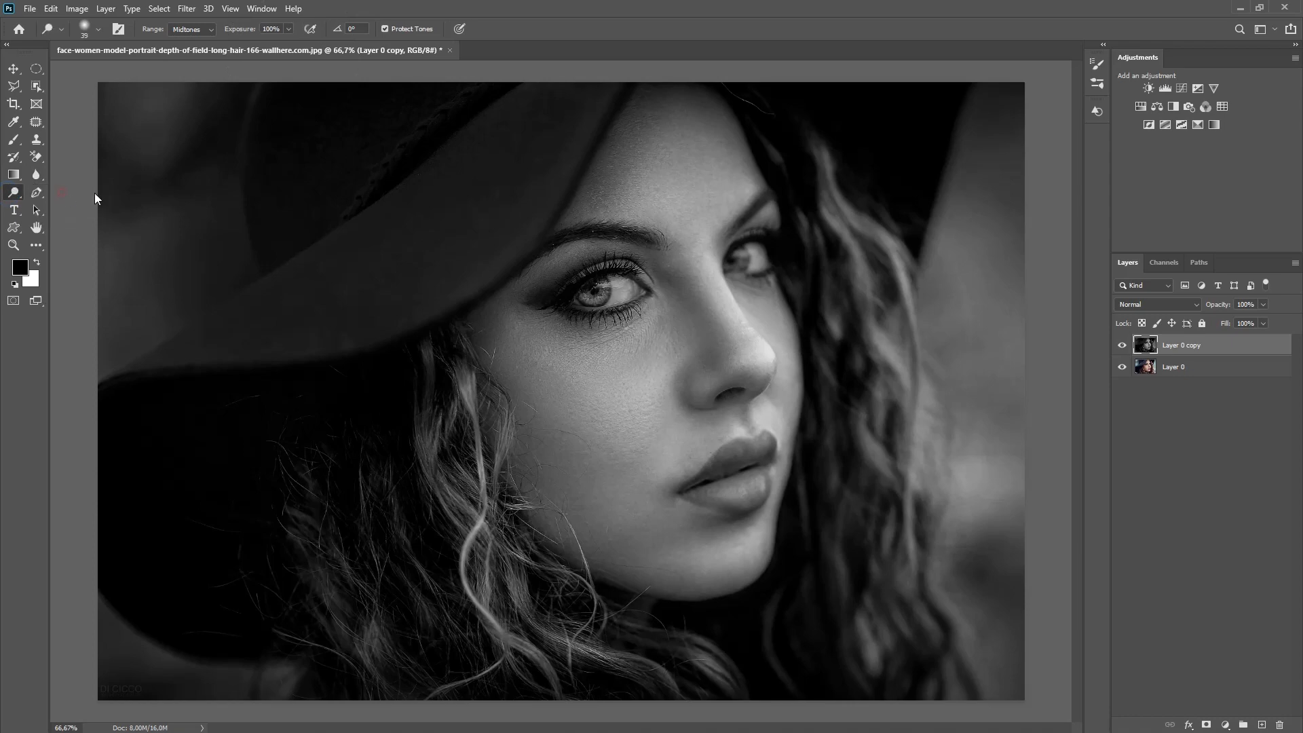
drag(646, 322, 626, 312)
key(ctrl+plus)
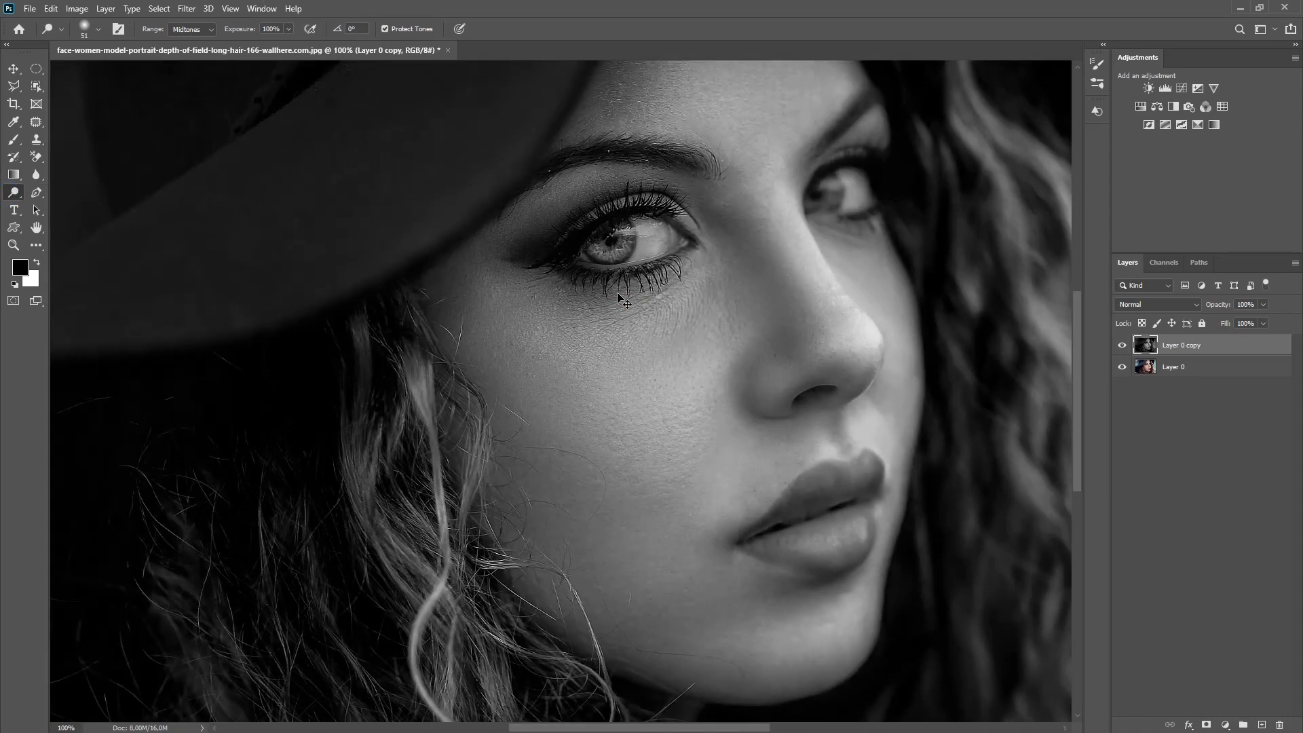
key(ctrl+plus)
drag(669, 232, 568, 488)
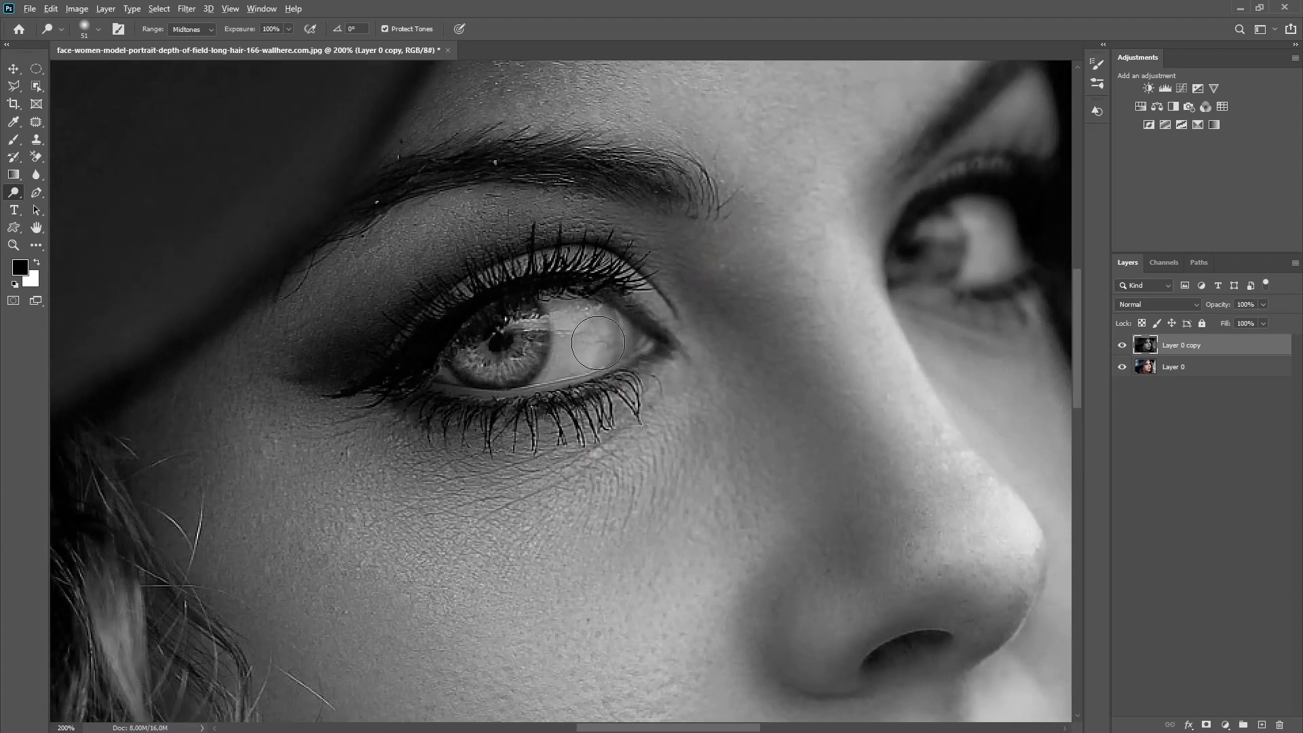
drag(596, 340, 548, 373)
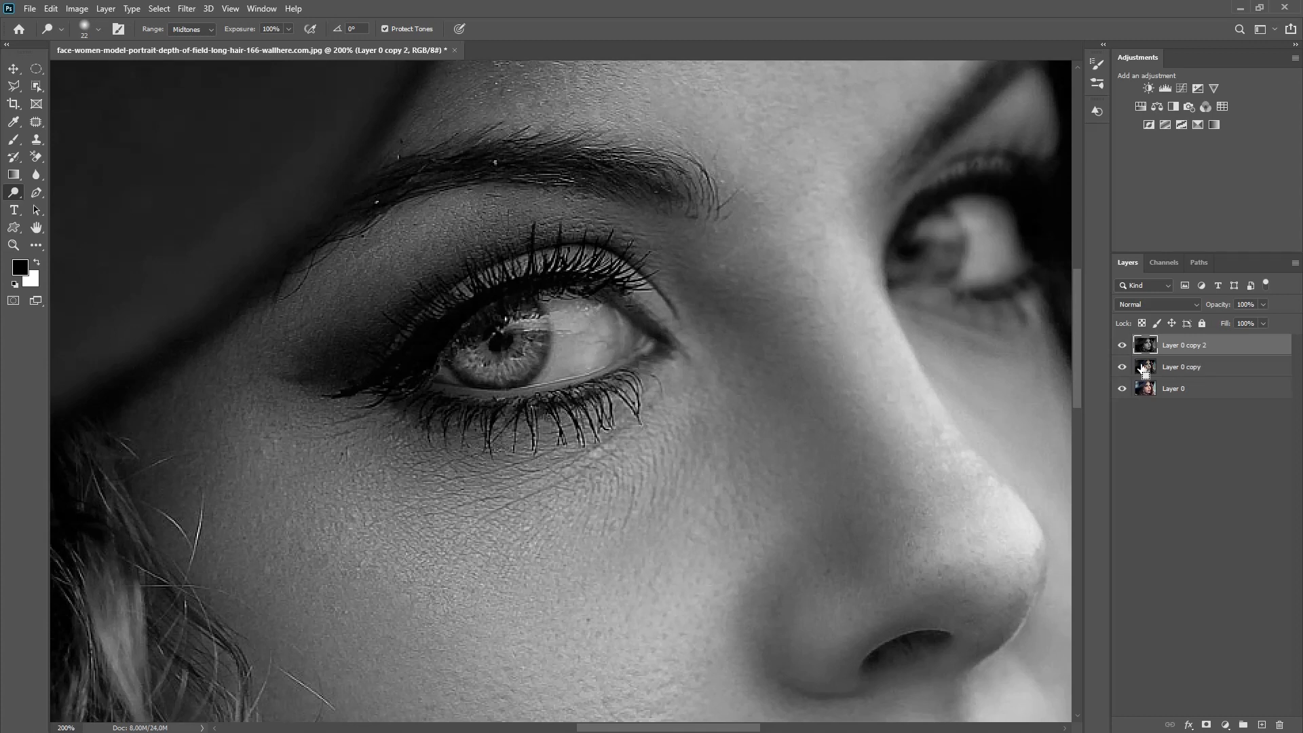
key(ctrl+j)
Brighten the whites of the near eye and the far eye with the Dodge Tool
mouse_move(547, 371)
mouse_down()
mouse_move(638, 343)
mouse_move(555, 295)
mouse_move(554, 368)
mouse_move(592, 331)
mouse_move(580, 341)
mouse_move(597, 351)
mouse_move(638, 335)
mouse_up()
drag(794, 297, 597, 330)
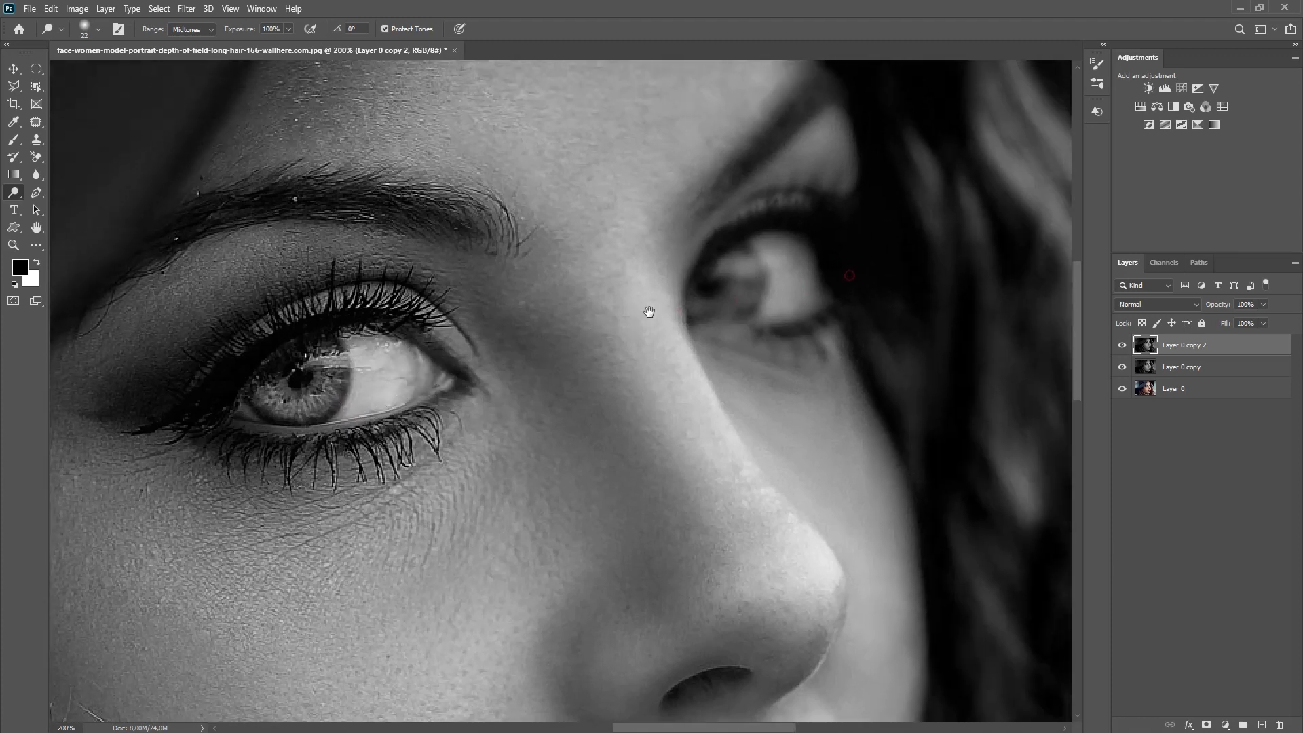
mouse_move(782, 309)
mouse_down()
mouse_move(767, 245)
mouse_move(810, 274)
mouse_move(816, 292)
mouse_move(792, 309)
mouse_move(795, 272)
mouse_up()
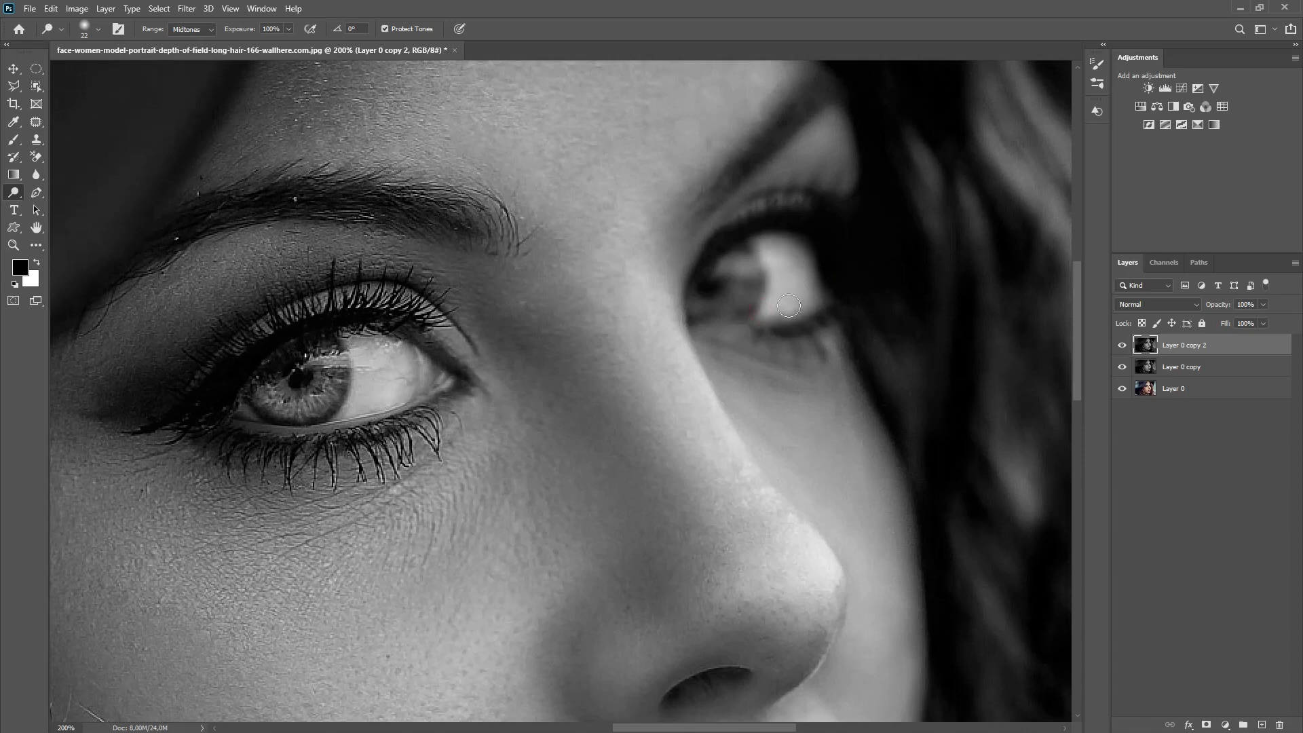
Reduce the opacity of the dodged layer to 62% and compare the image with and without it
key(ctrl+minus)
key(ctrl+minus)
key(ctrl+minus)
key(ctrl+minus)
key(ctrl+plus)
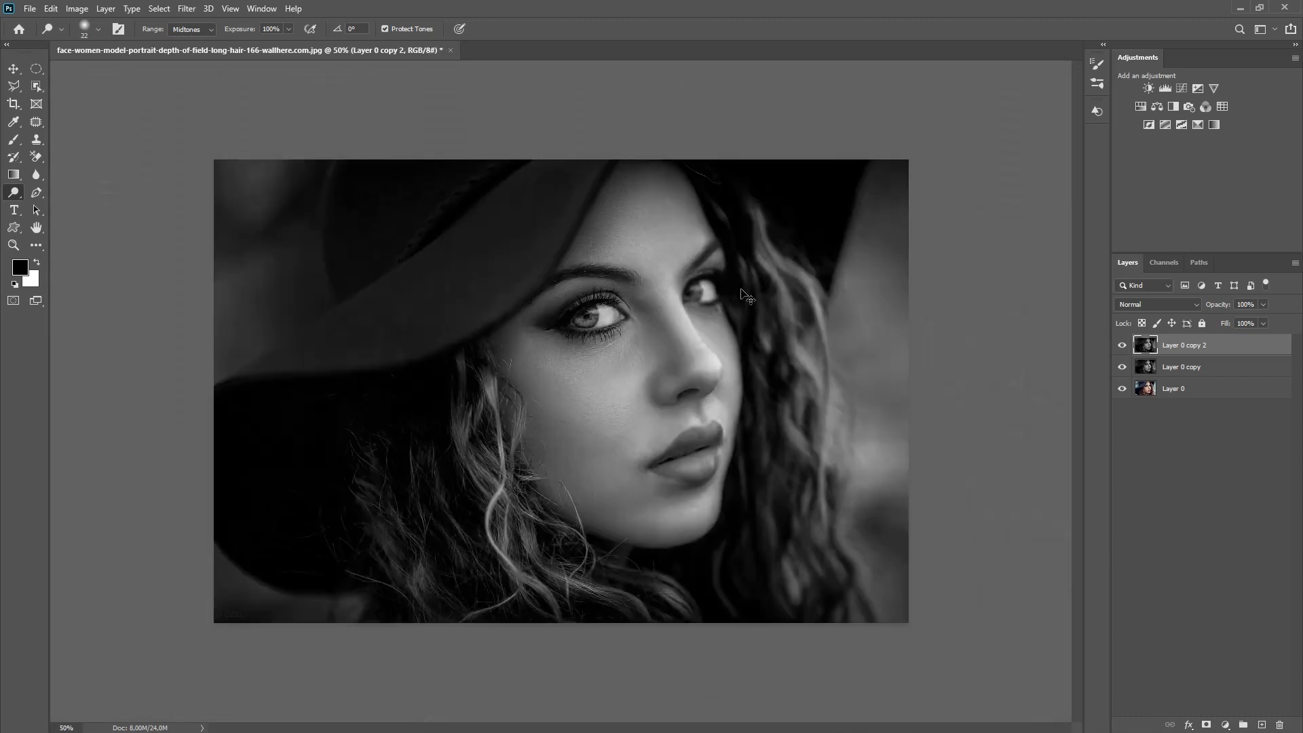
drag(1220, 305, 1207, 307)
click(1139, 342)
click(1123, 346)
click(1123, 346)
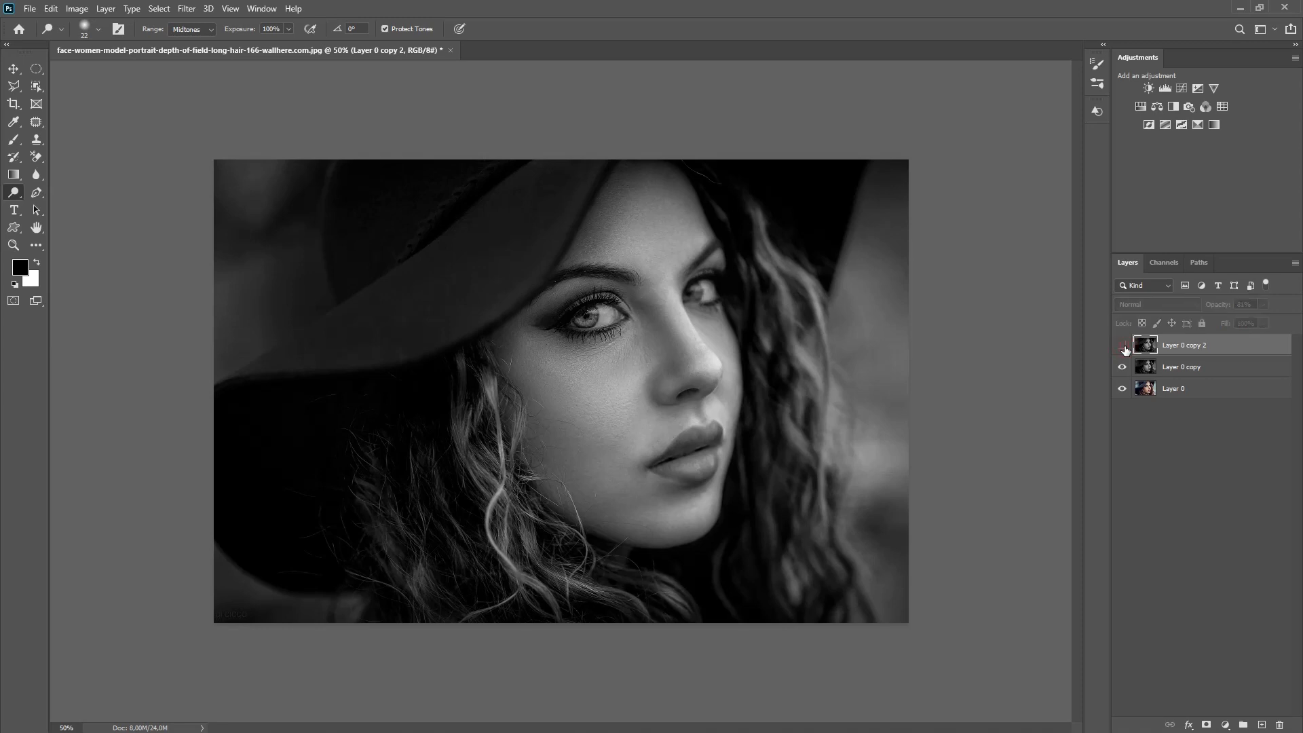
click(1123, 346)
drag(1220, 309, 1210, 307)
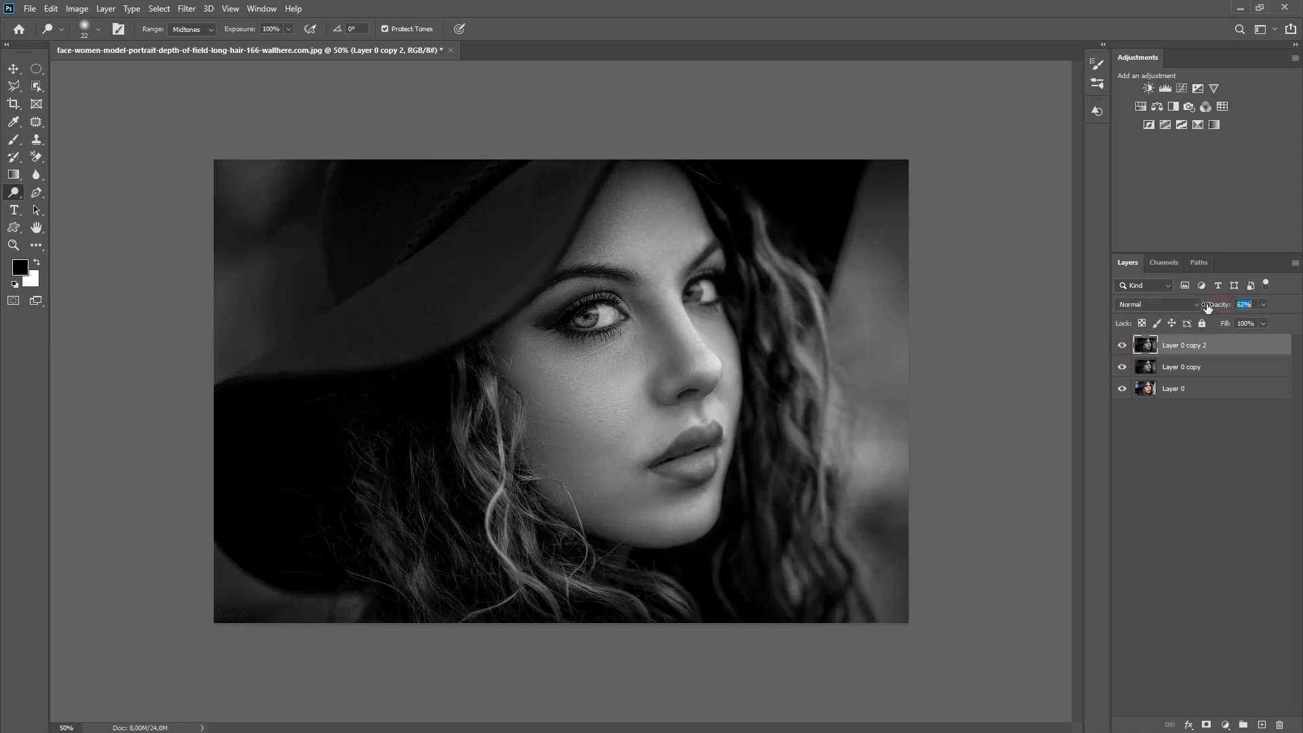
click(1122, 346)
click(1122, 346)
Stamp all visible layers into a new top layer and duplicate that merged layer
key(ctrl+shift+alt+e)
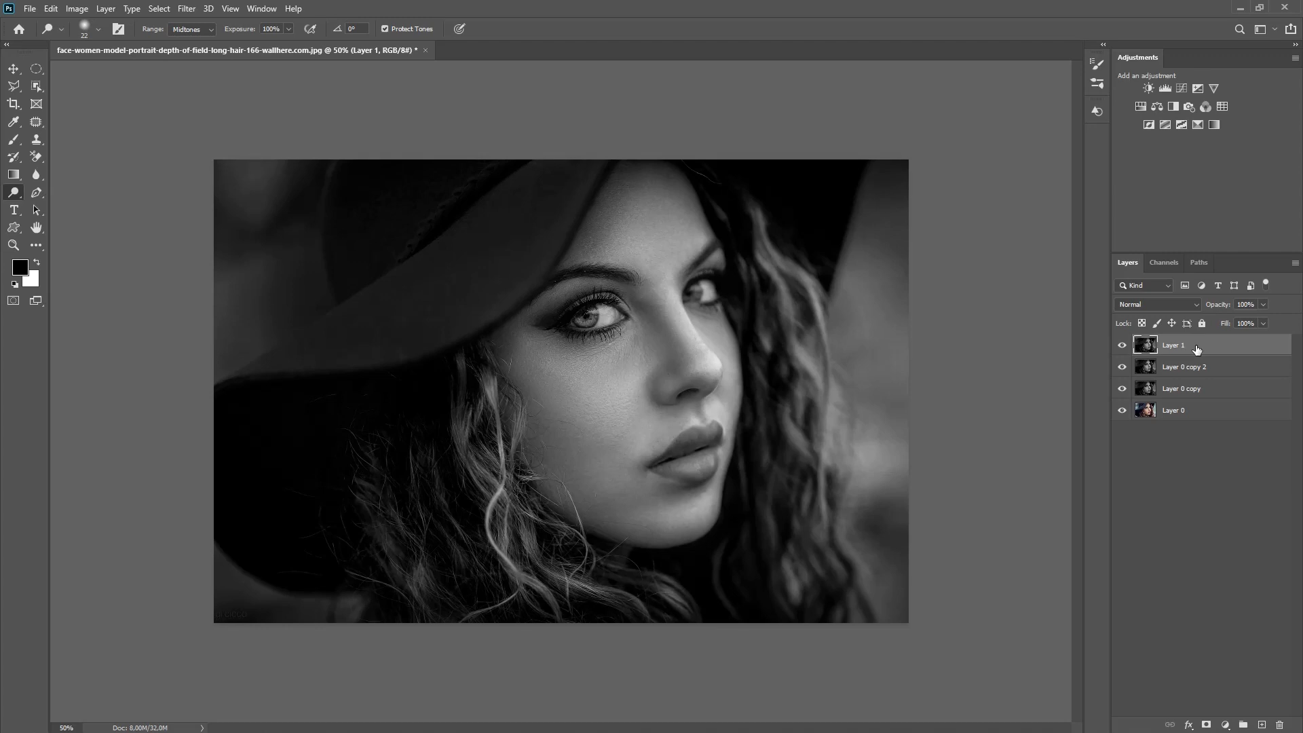
key(ctrl+j)
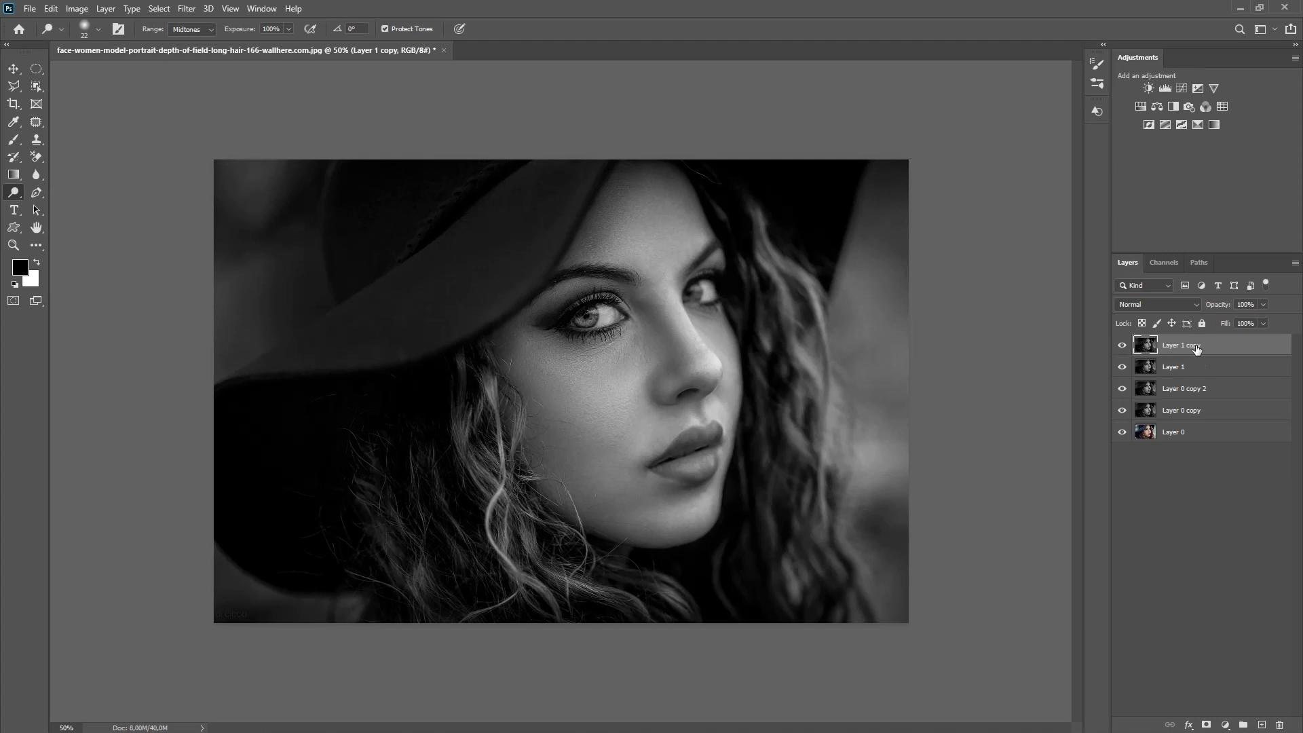
Apply a Gaussian Blur with a 27.7 px radius to the duplicated merged layer
click(188, 9)
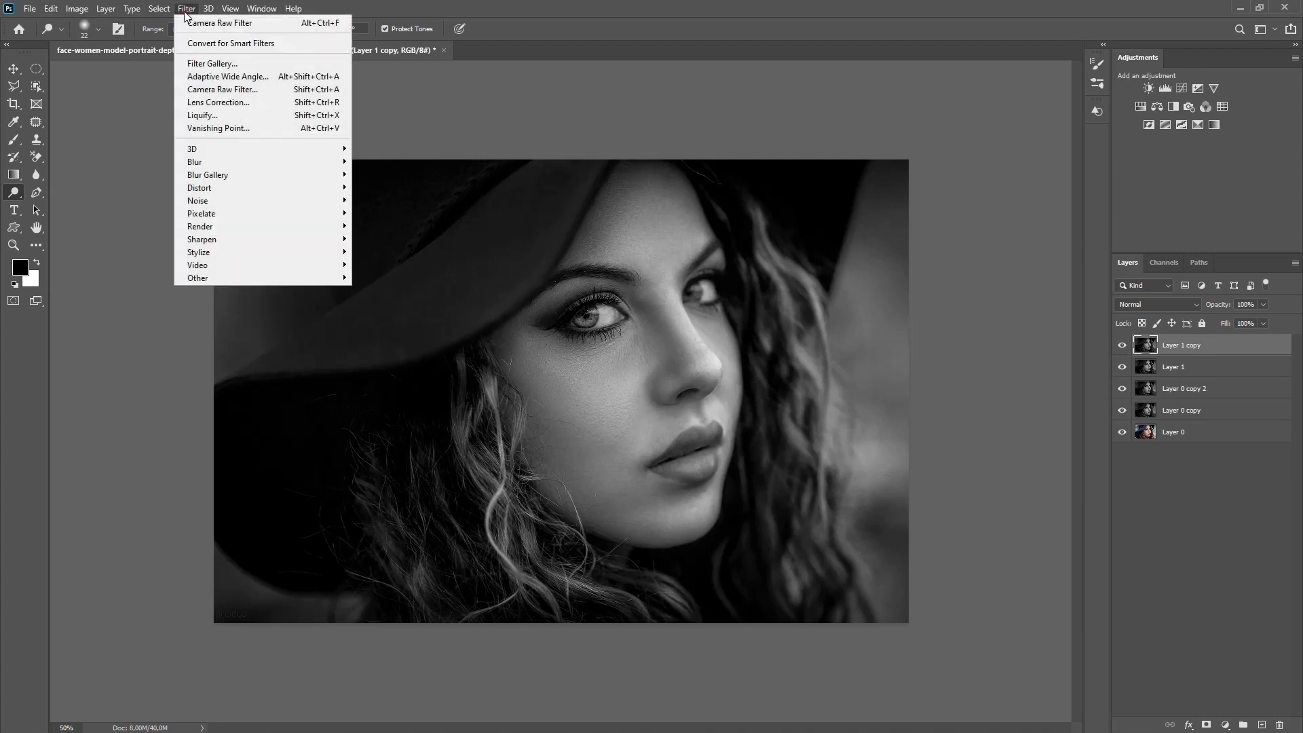
mouse_move(263, 163)
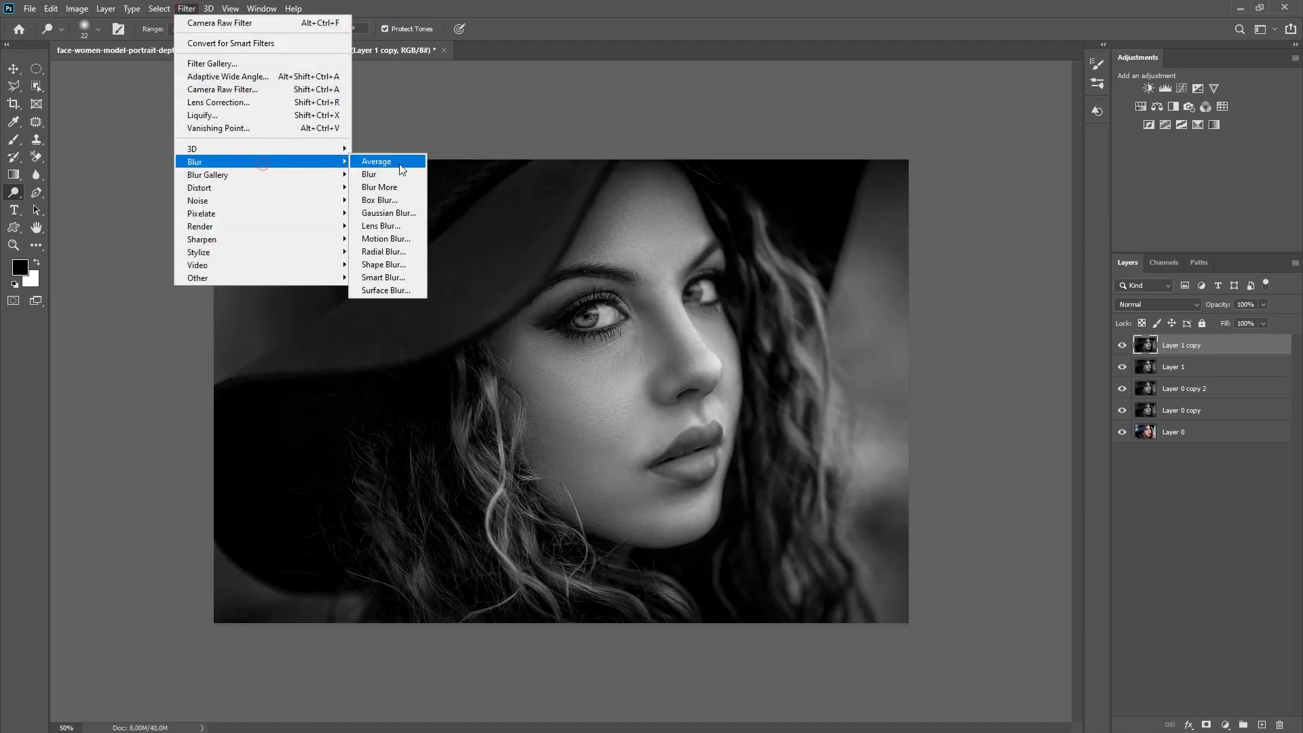
click(392, 214)
drag(916, 368, 935, 369)
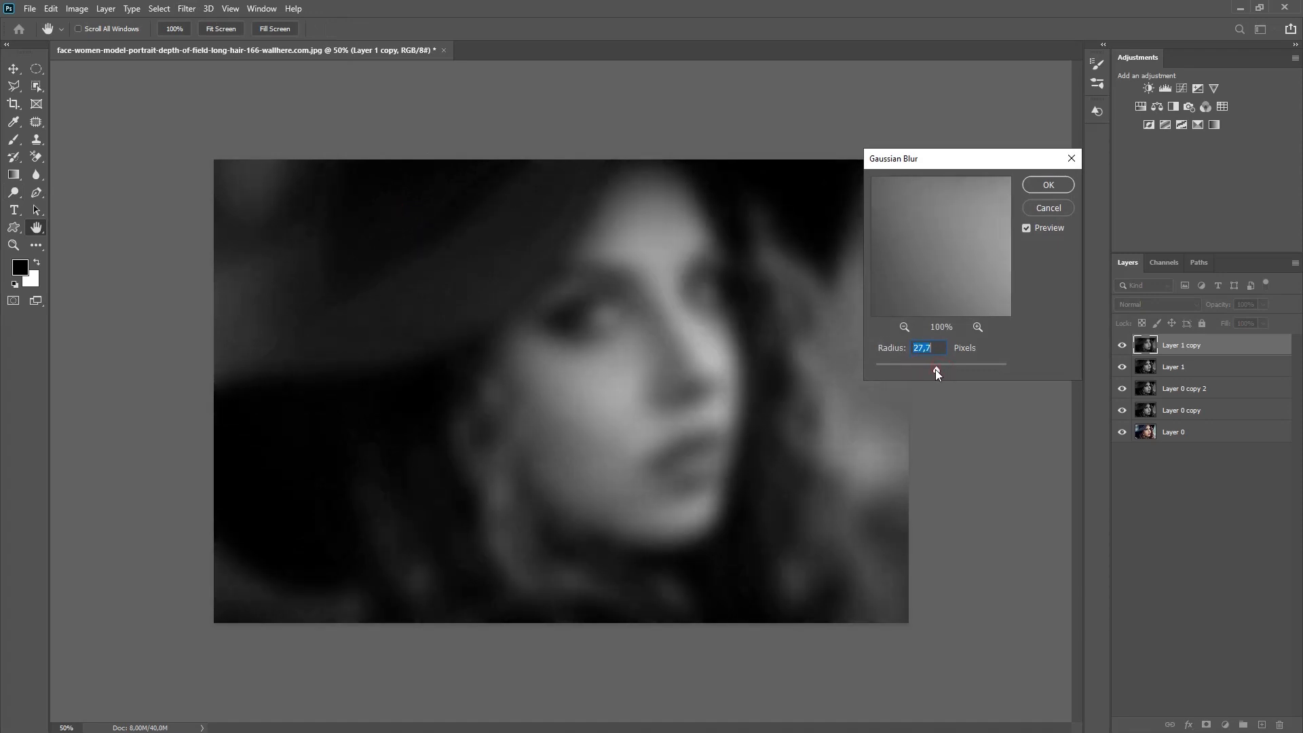
click(1044, 184)
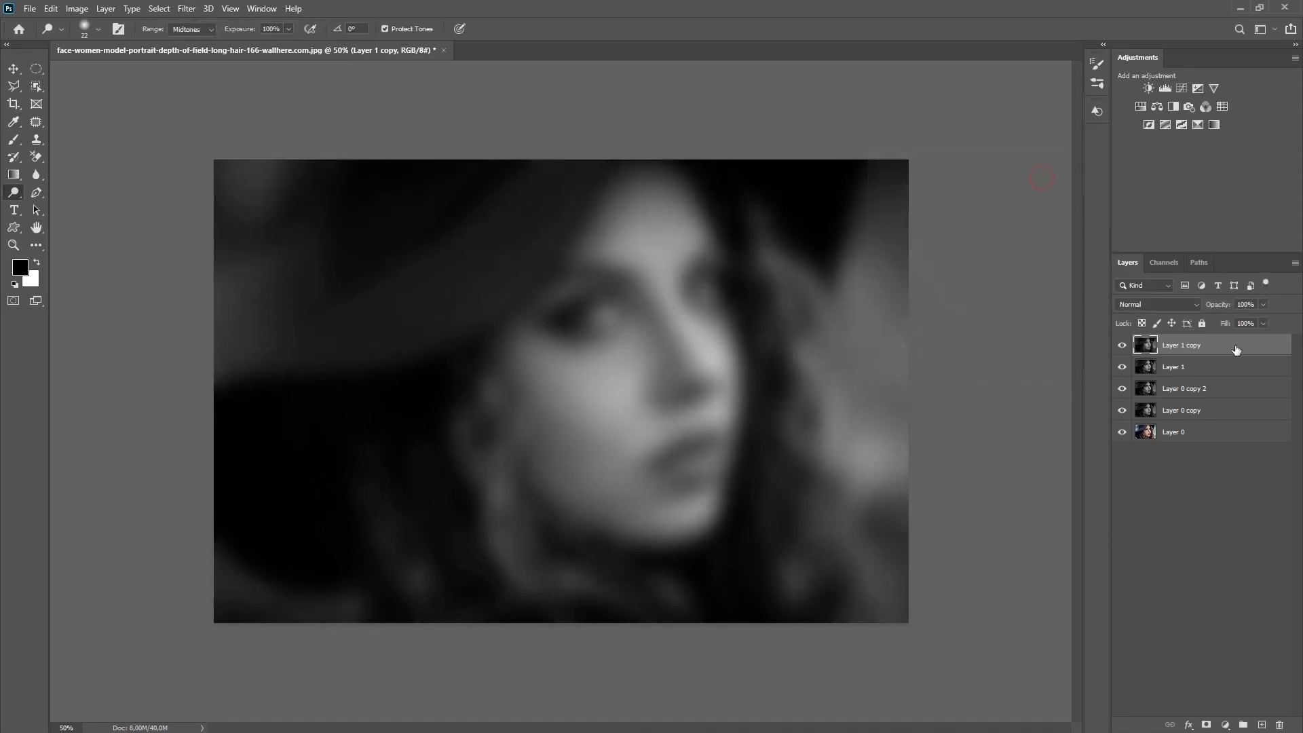
Set the blurred layer's Blend If for This Layer to split shadows 0/107 and split highlights 144/255
double_click(1269, 348)
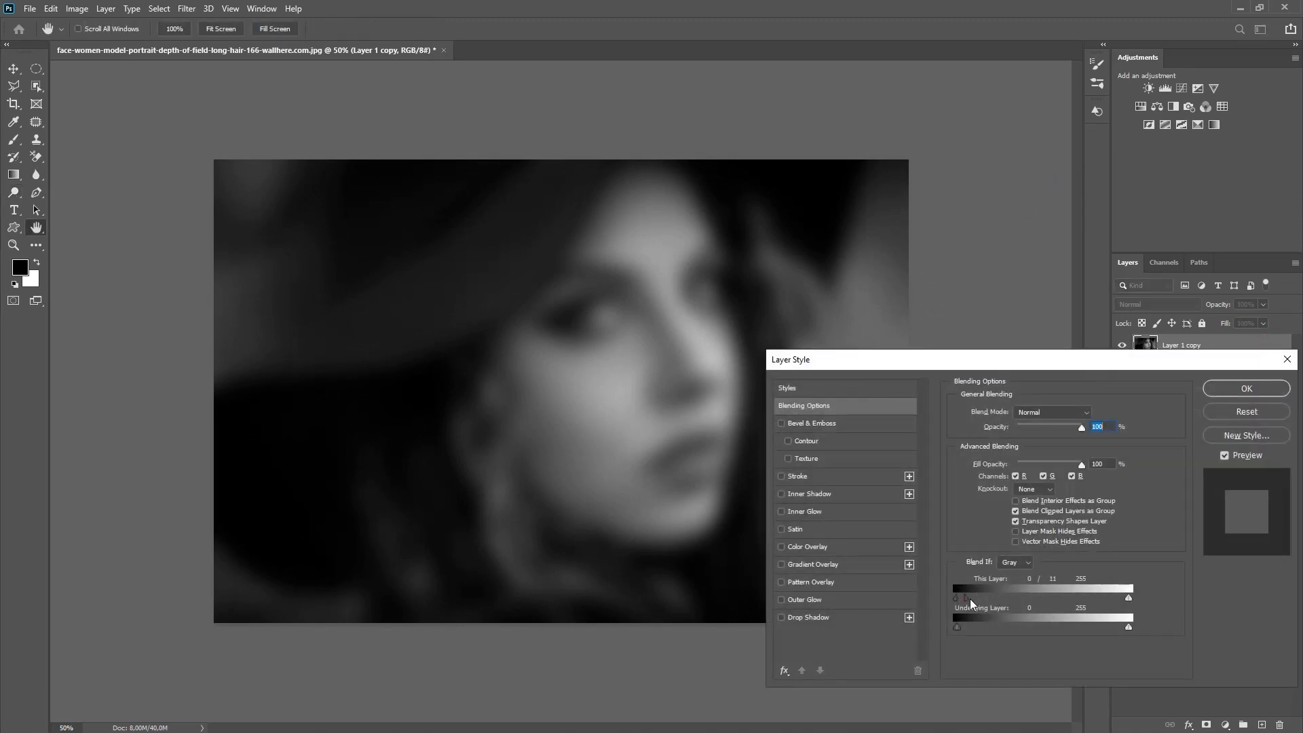
drag(971, 598, 1028, 600)
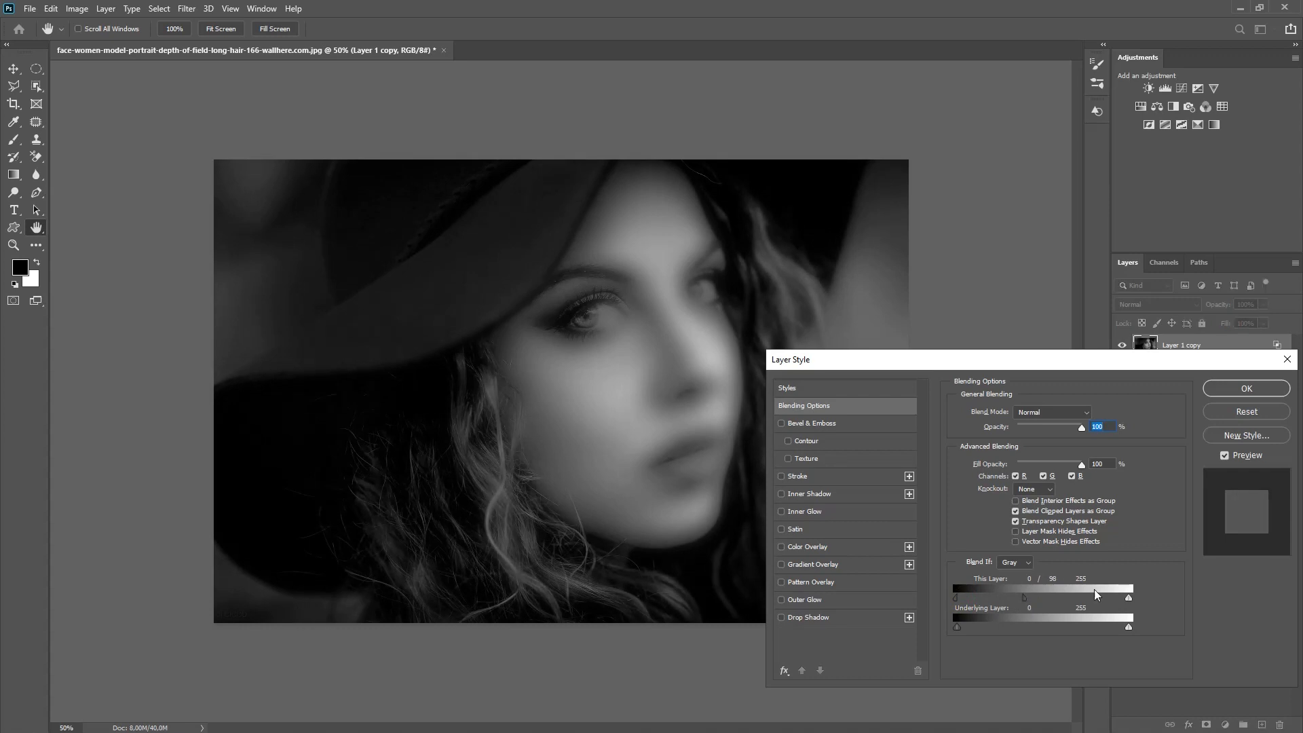
drag(1119, 598, 1053, 598)
drag(1033, 602, 1029, 603)
click(1246, 388)
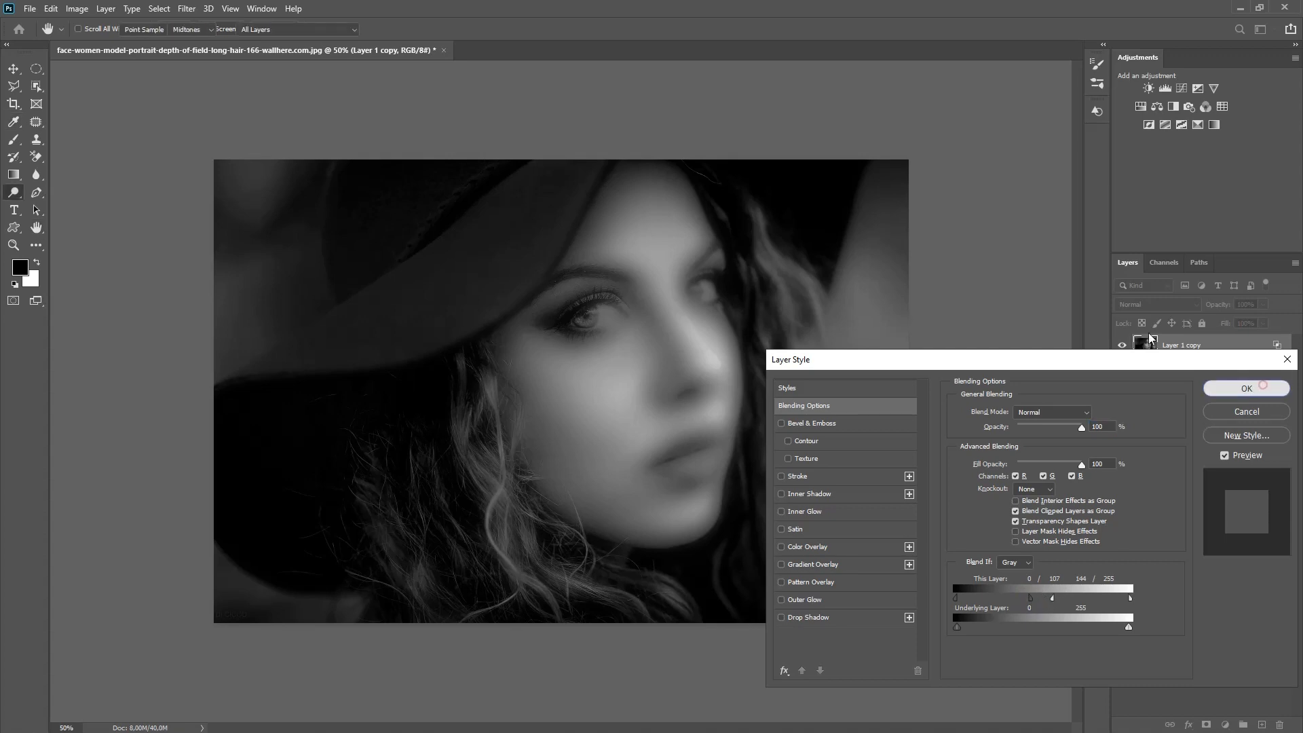
Change the blurred layer's blend mode to Soft Light and compare the image with and without it
click(1147, 302)
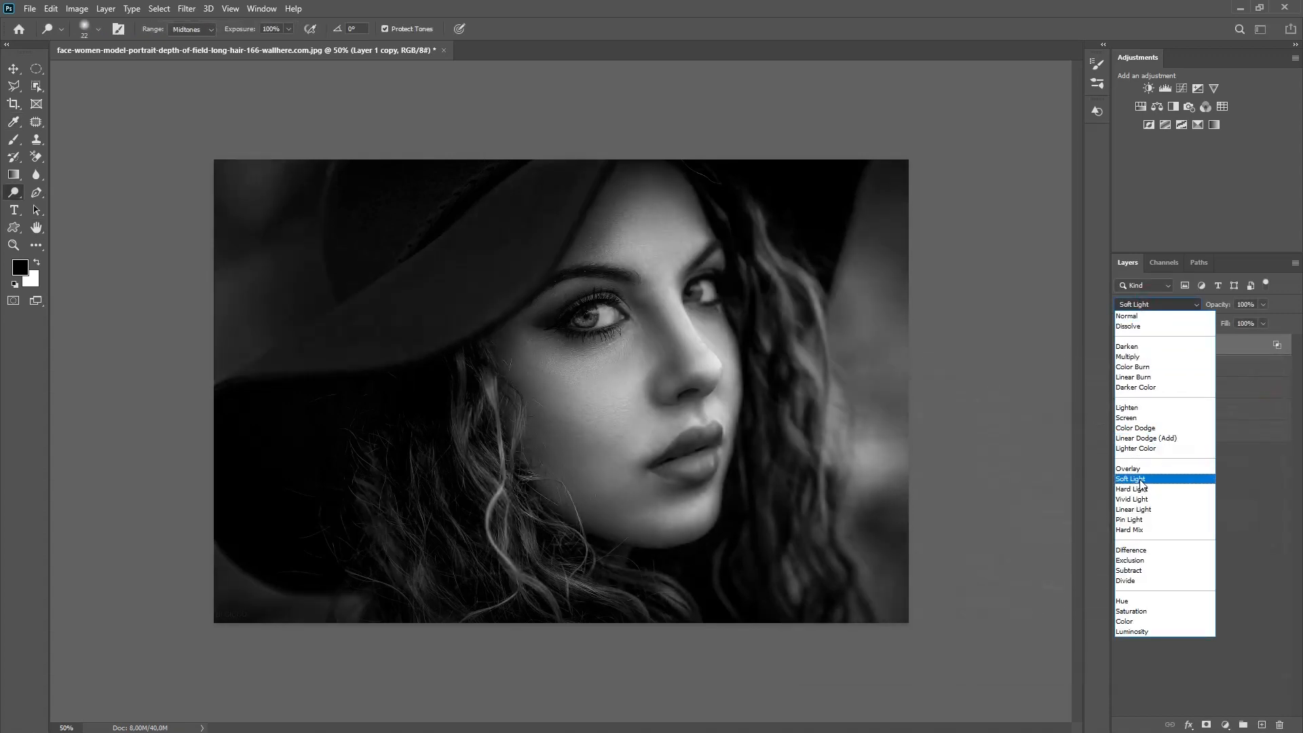
click(1141, 479)
click(1123, 345)
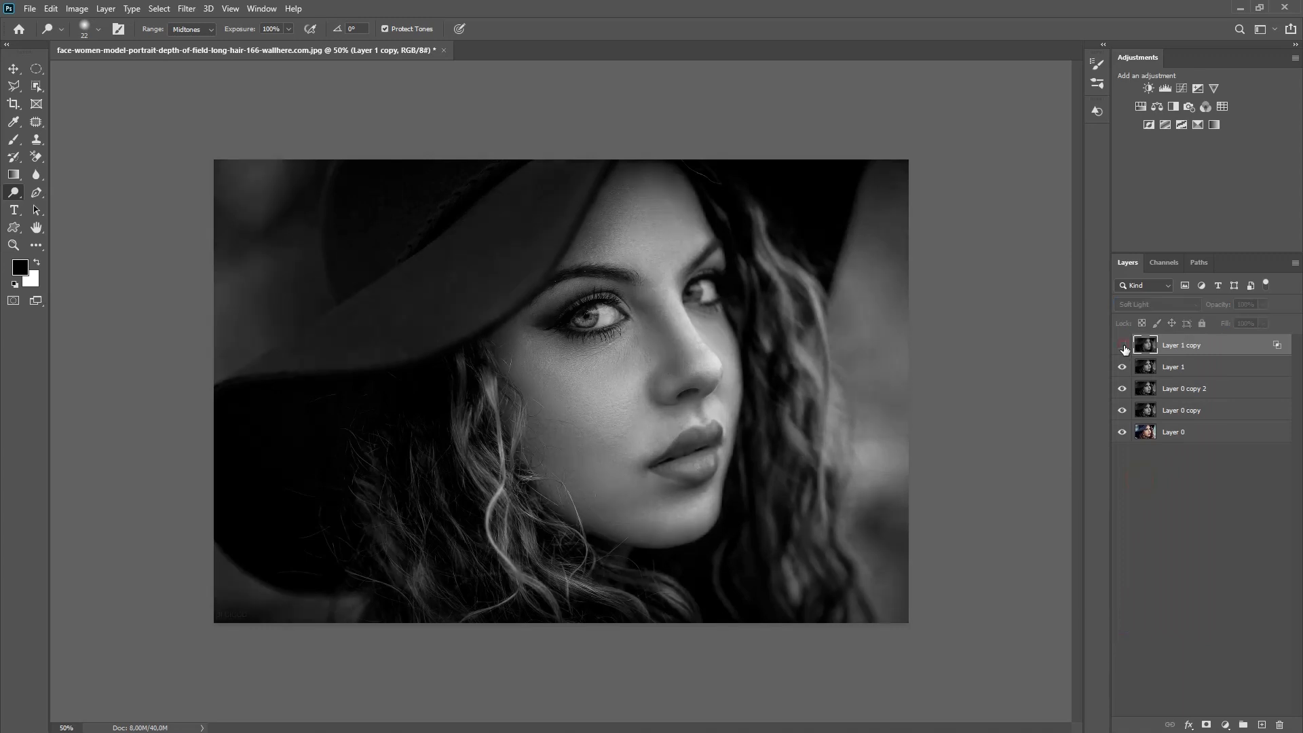
click(1122, 346)
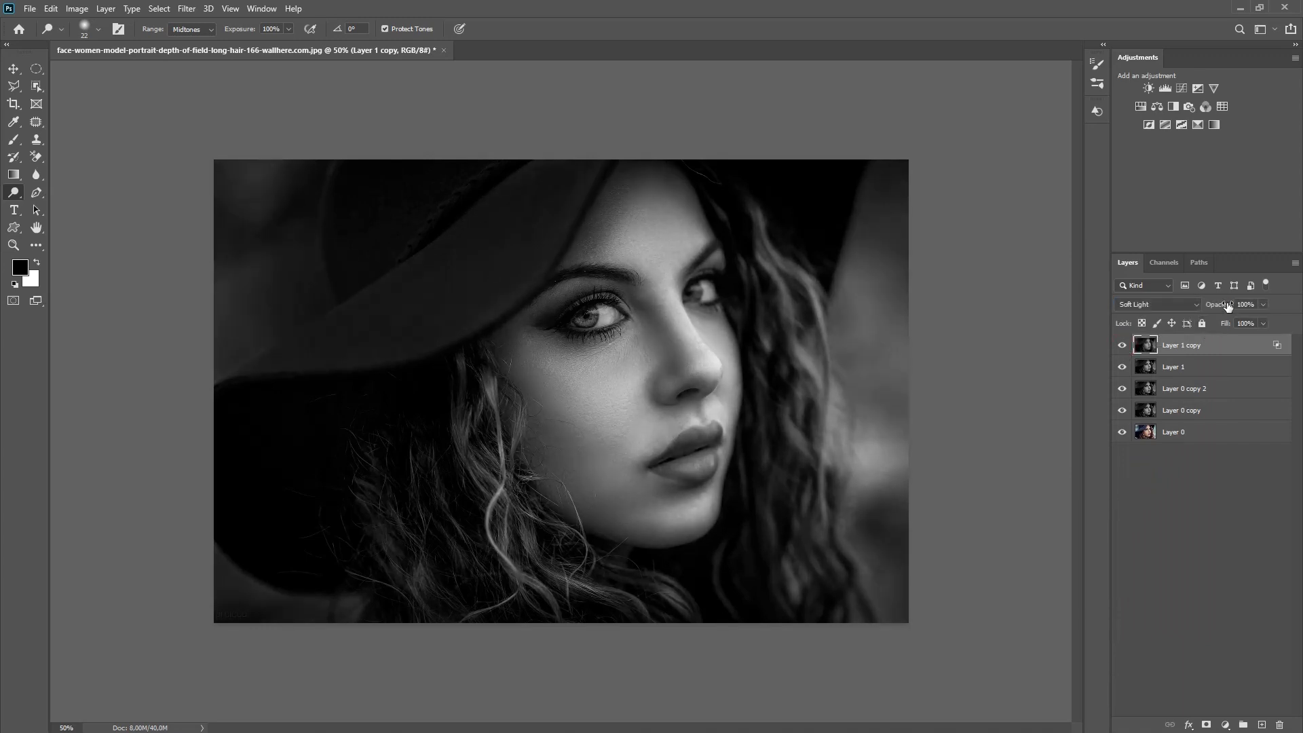
Lower the opacity of the Soft Light blur layer and compare the edit with the original colour layer
drag(1228, 306, 1199, 306)
click(1123, 346)
click(1122, 346)
alt+click(1123, 433)
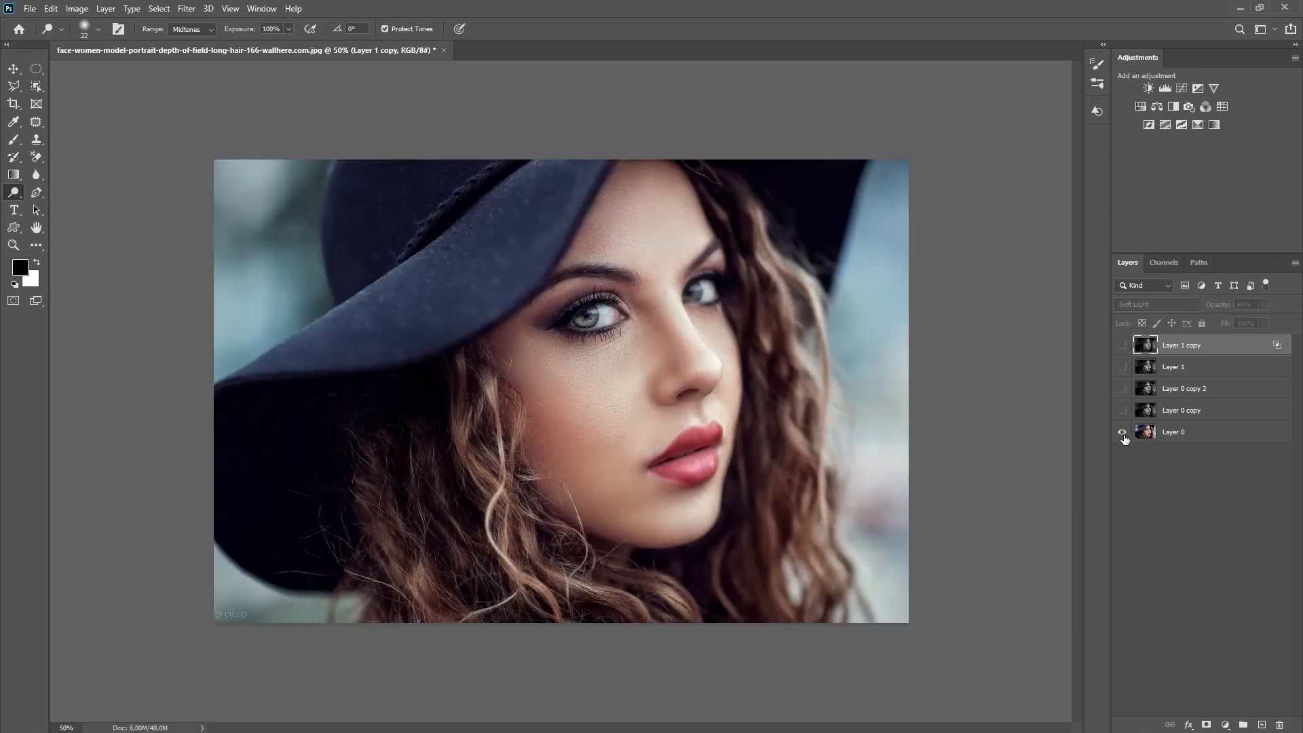
alt+click(1122, 433)
Duplicate the original colour layer, Layer 0, and desaturate the copy
drag(1163, 441, 1165, 467)
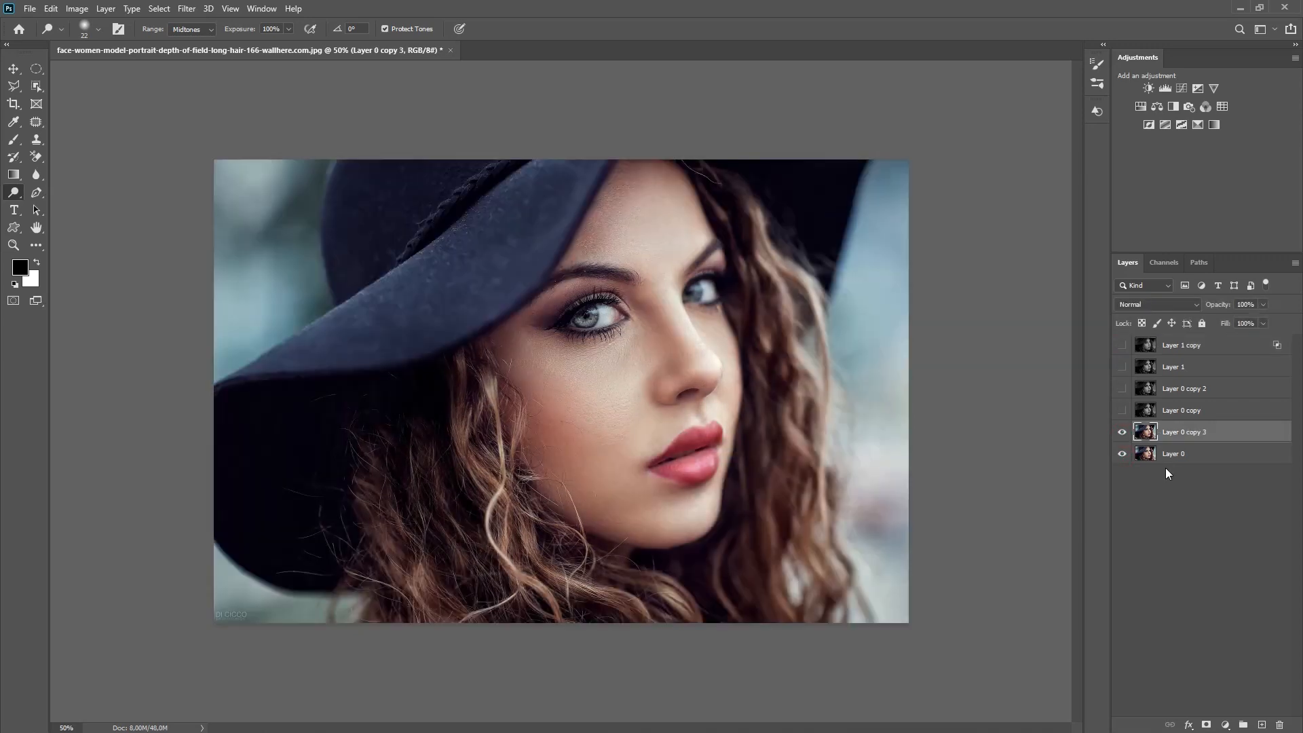
click(77, 9)
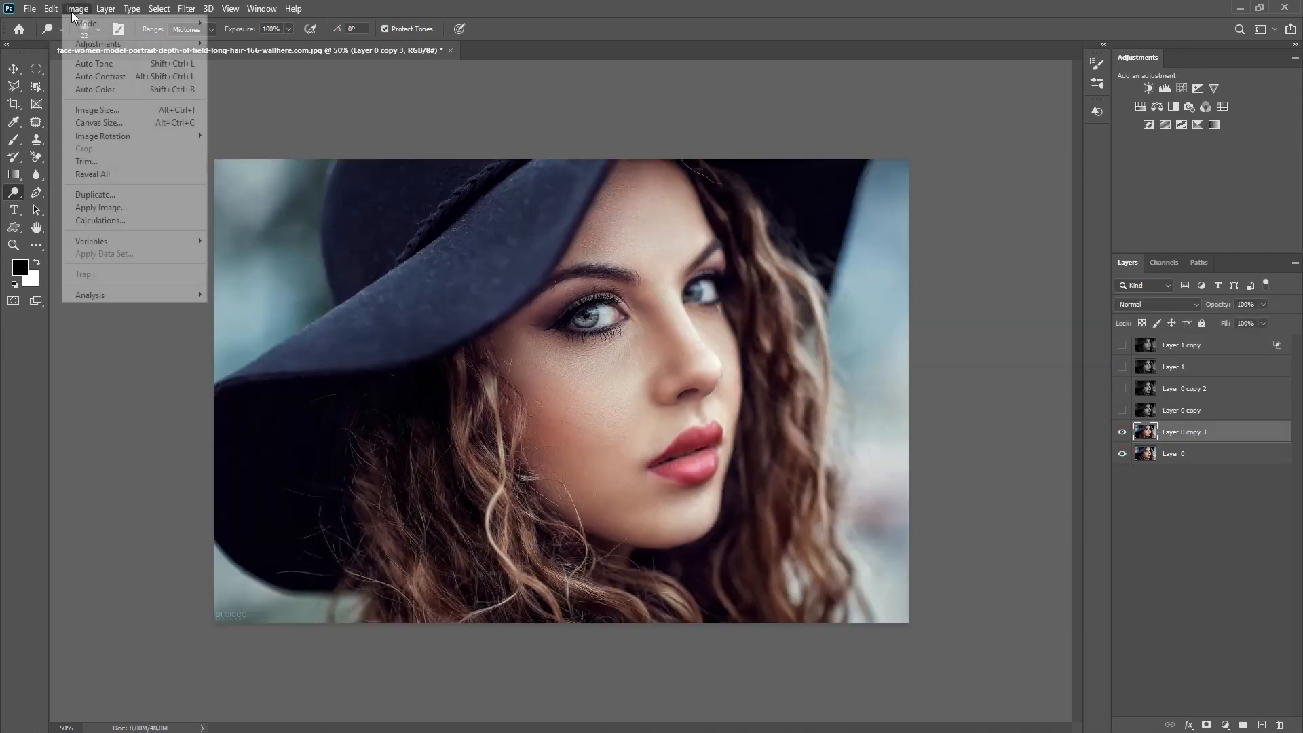
click(107, 42)
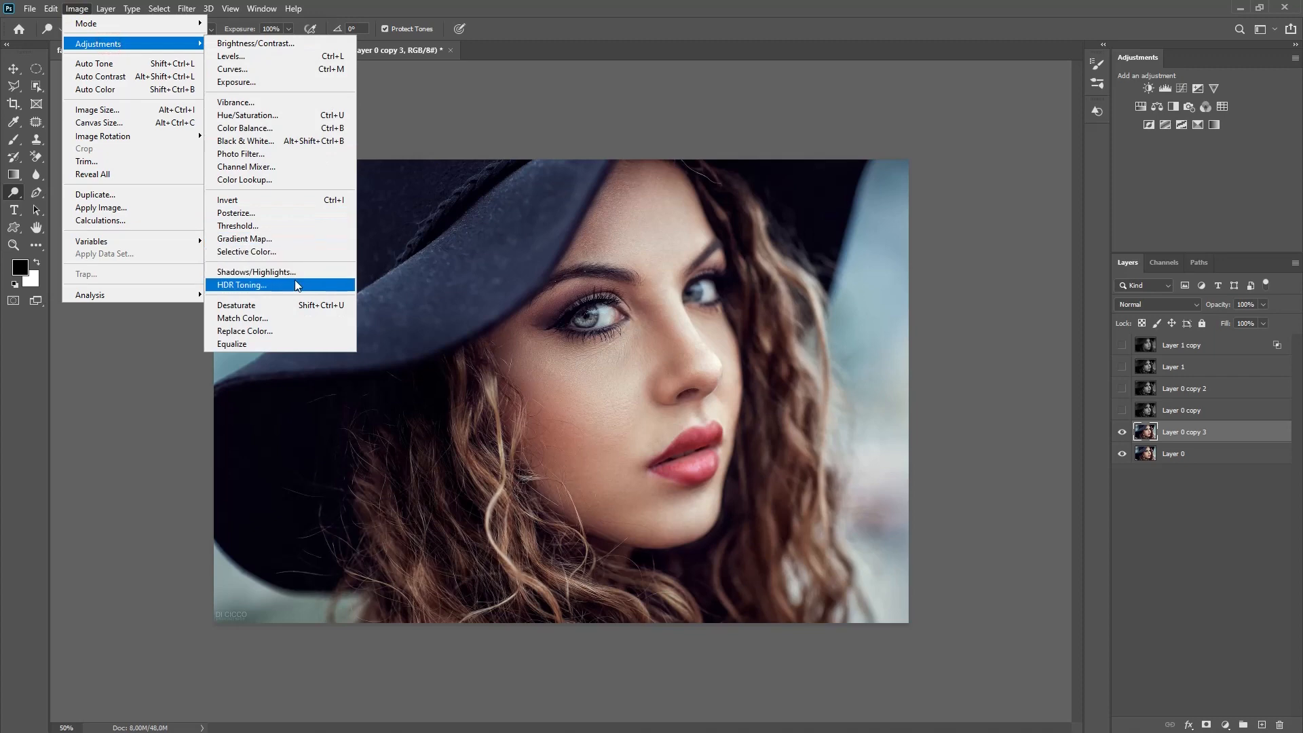
click(270, 304)
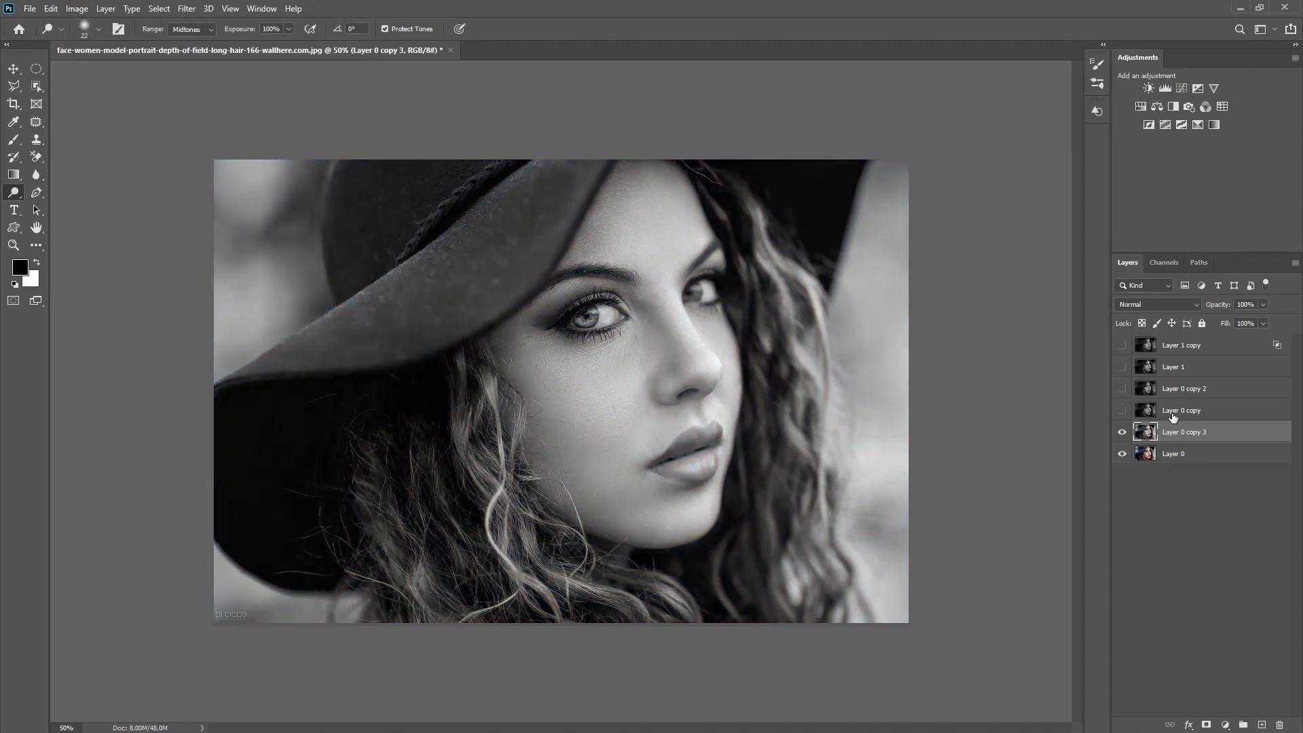
Show all the edit layers again and compare the finished portrait with the simply desaturated copy and the original colour layer
drag(1121, 410, 1120, 346)
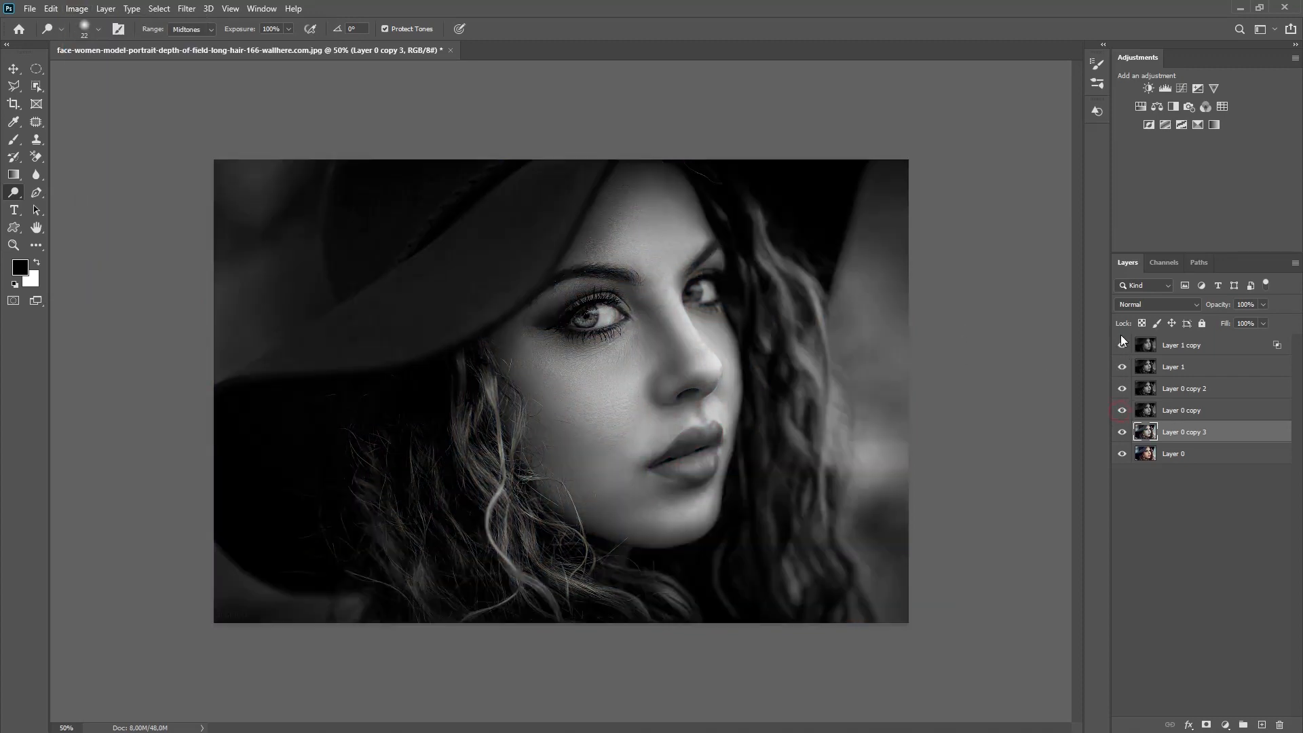
alt+click(1121, 432)
alt+click(1121, 431)
alt+click(1121, 432)
alt+click(1120, 431)
alt+click(1121, 433)
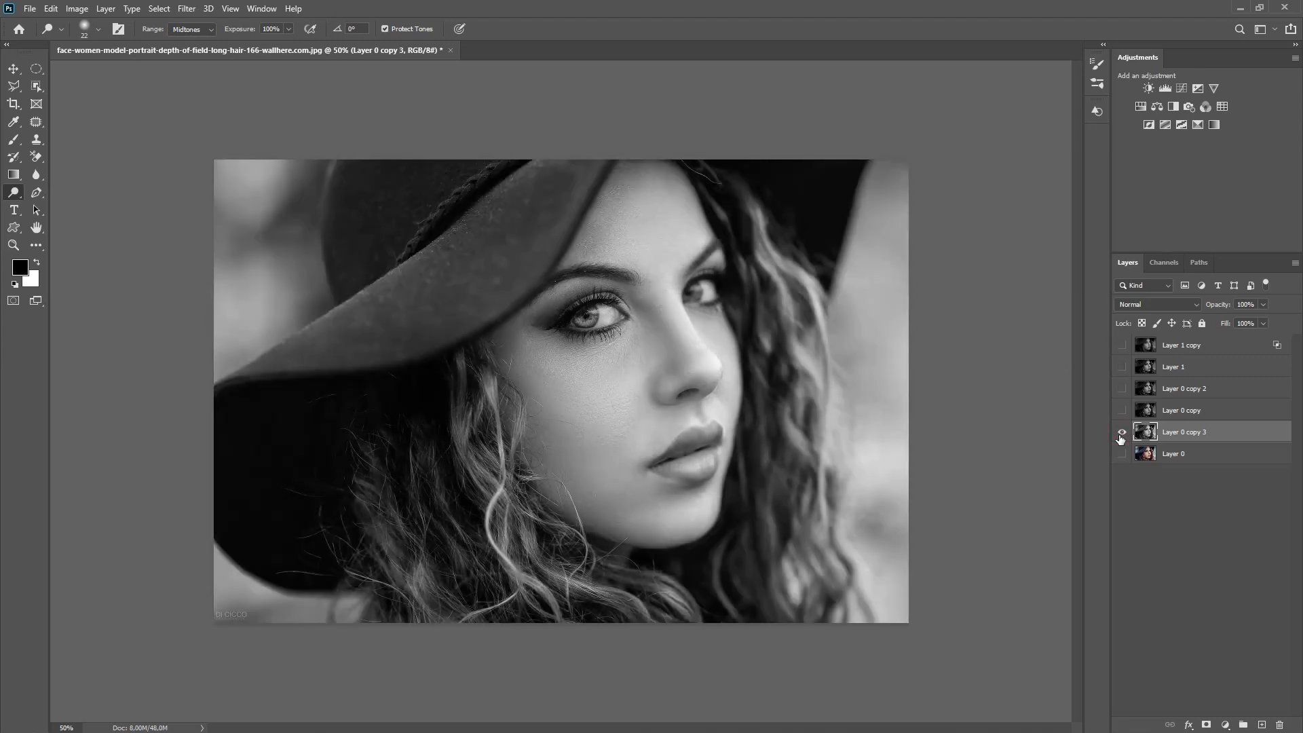
alt+click(1121, 433)
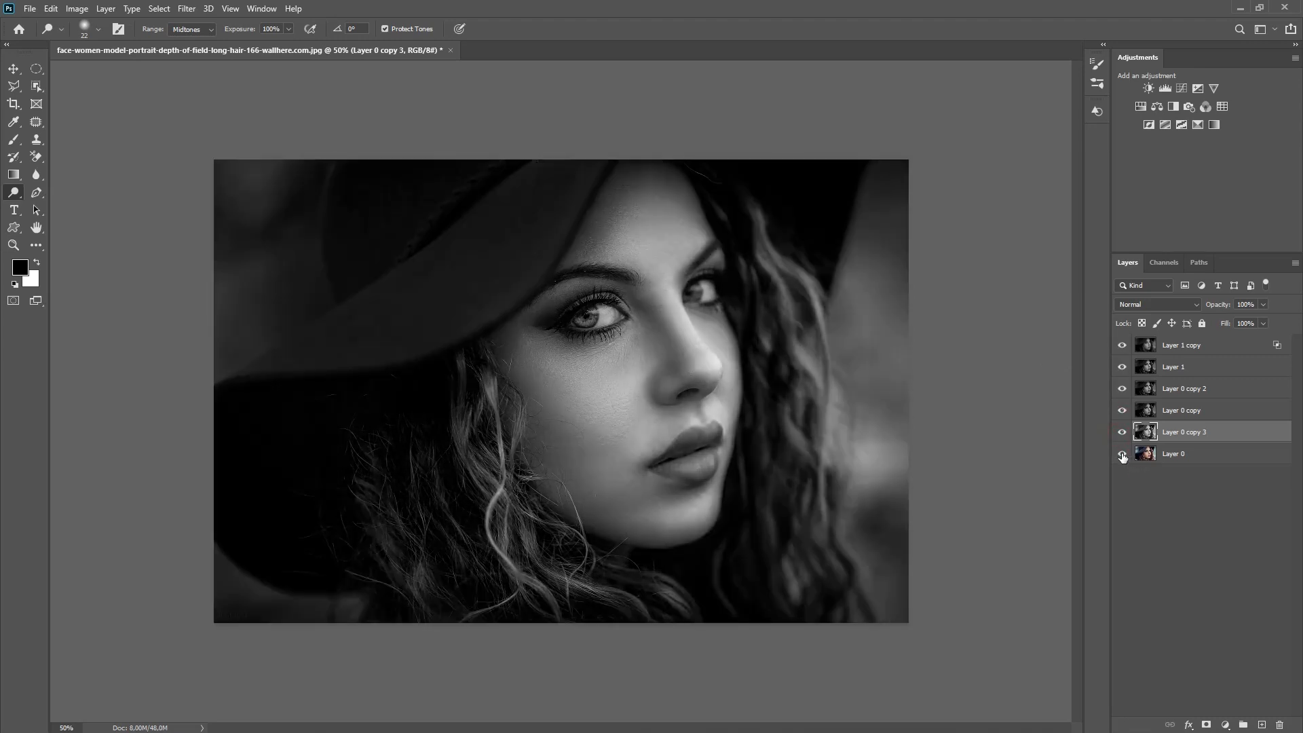
alt+click(1121, 454)
alt+click(1122, 454)
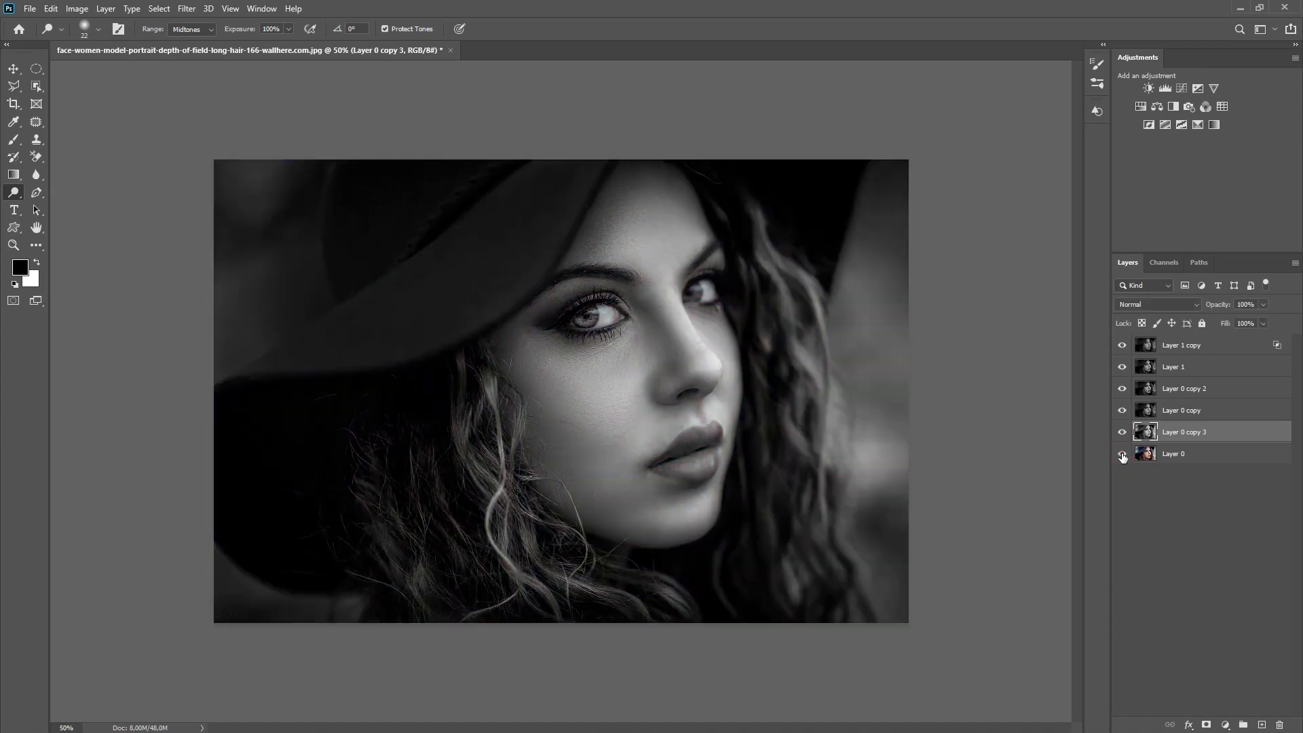